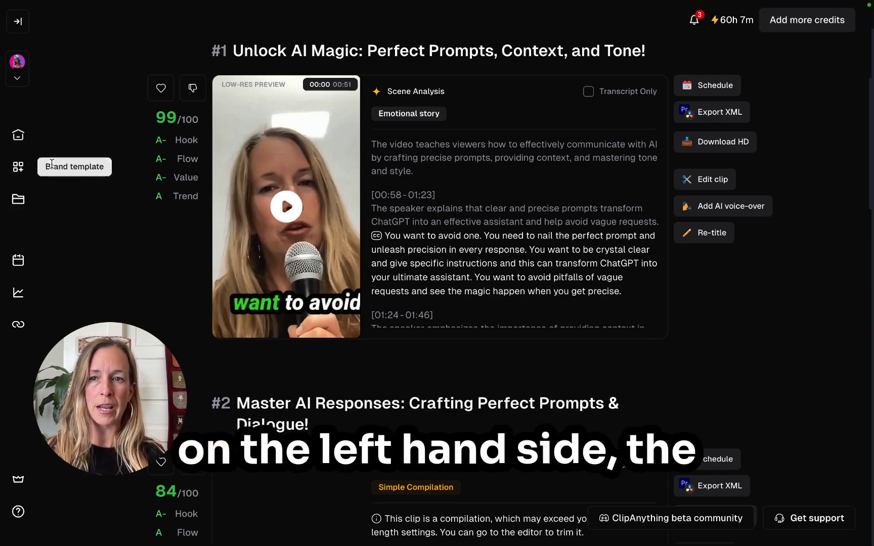
# - From the home page, upload the video "How to refine your chat GPT Prompts NEW NO Captions.mp4" from the computer
pyautogui.click(19, 135)
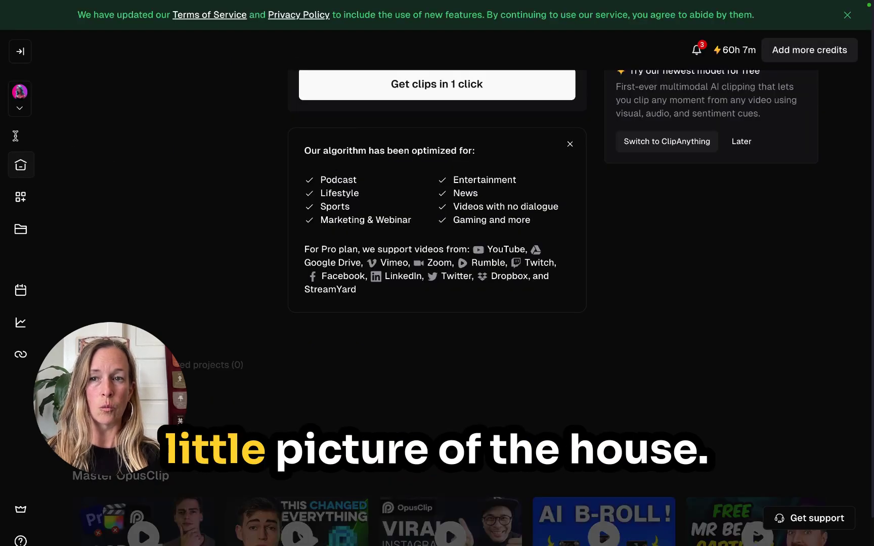
pyautogui.scroll(3, 193, 167)
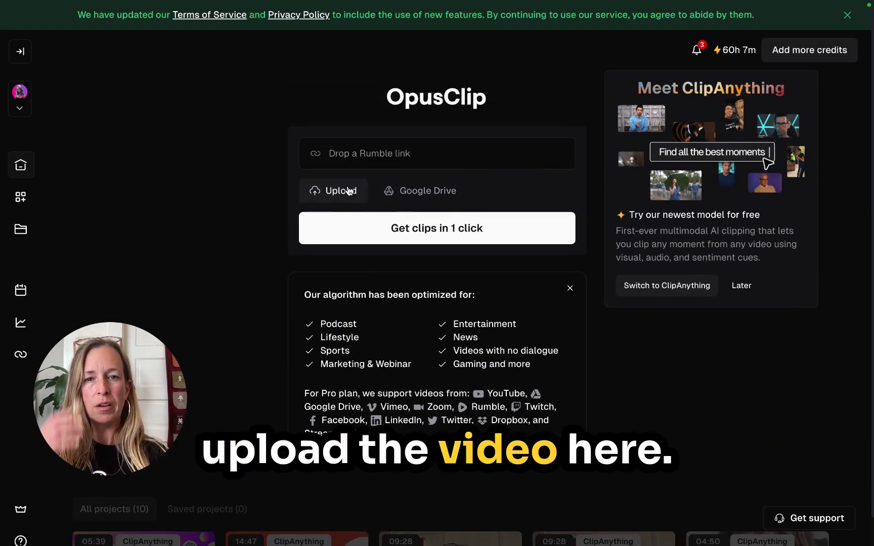
pyautogui.click(348, 191)
pyautogui.click(605, 119)
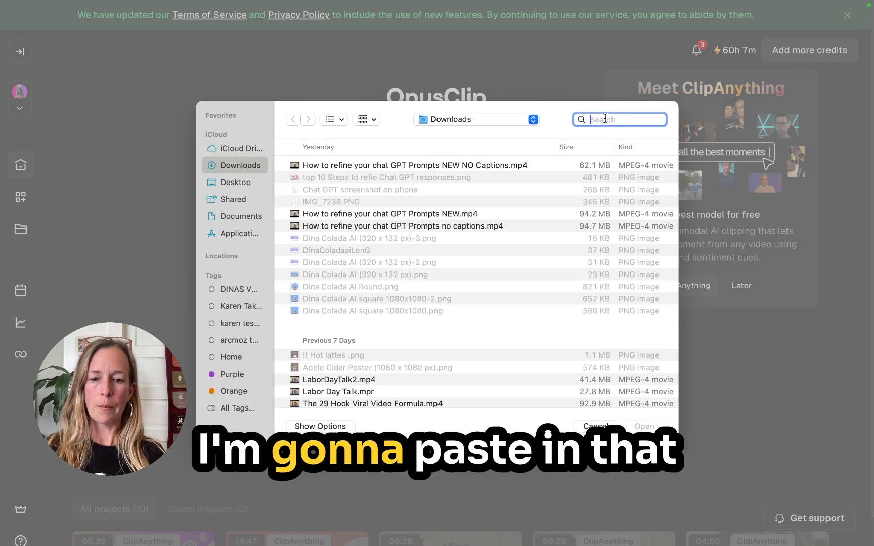
pyautogui.write('no captions.mp4')
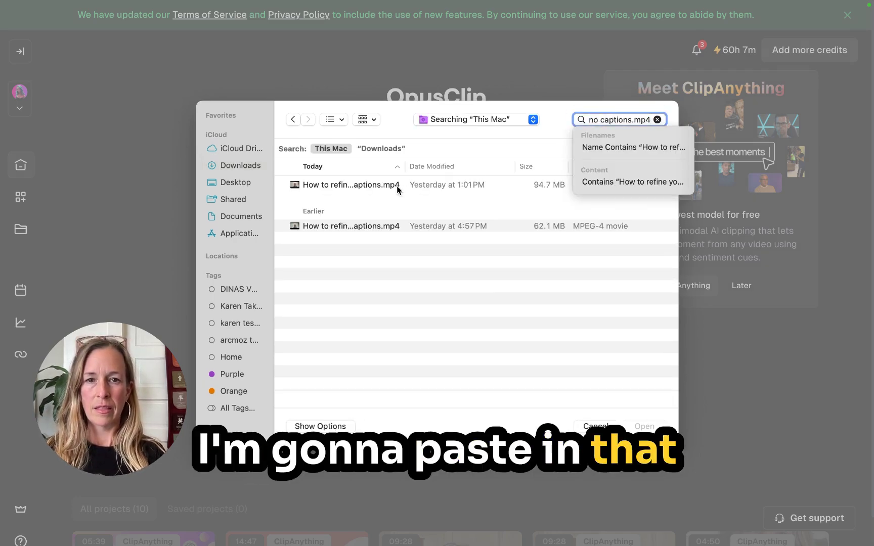
pyautogui.doubleClick(357, 229)
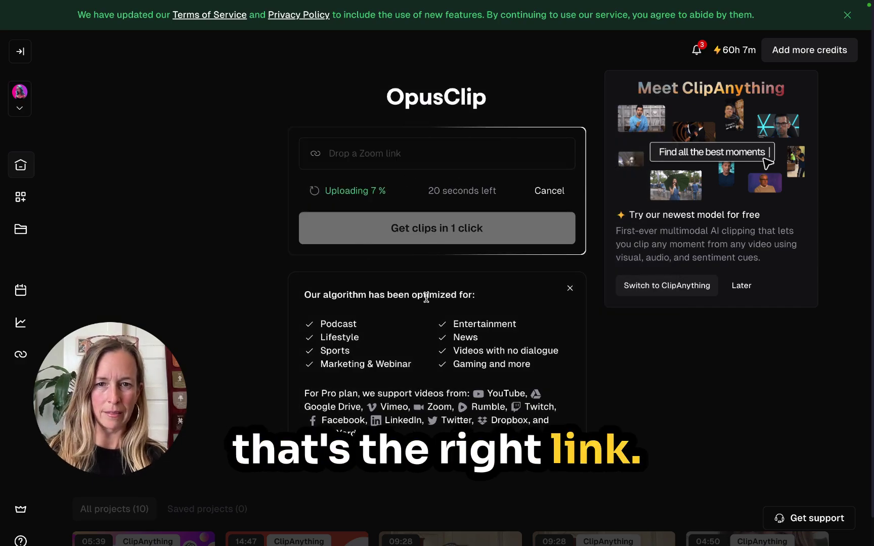
pyautogui.scroll(-10, 426, 298)
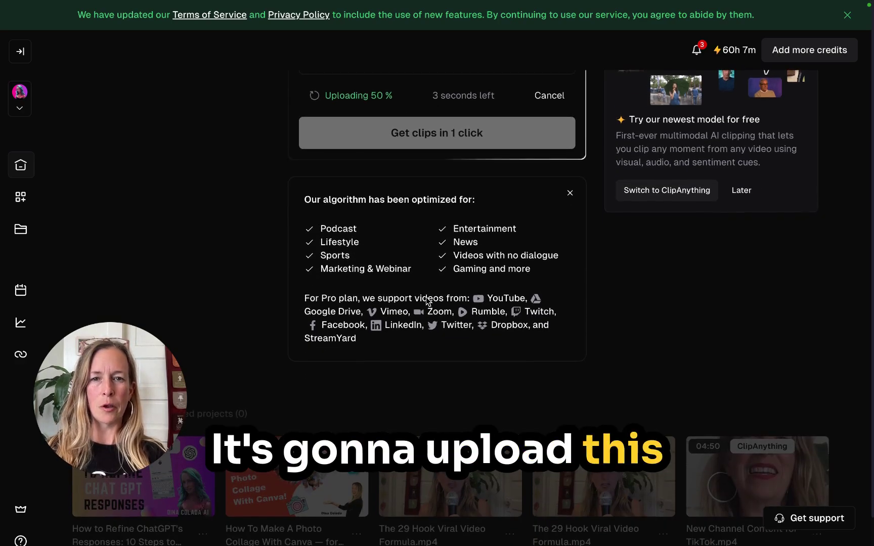
pyautogui.scroll(8, 426, 302)
pyautogui.scroll(-6, 426, 302)
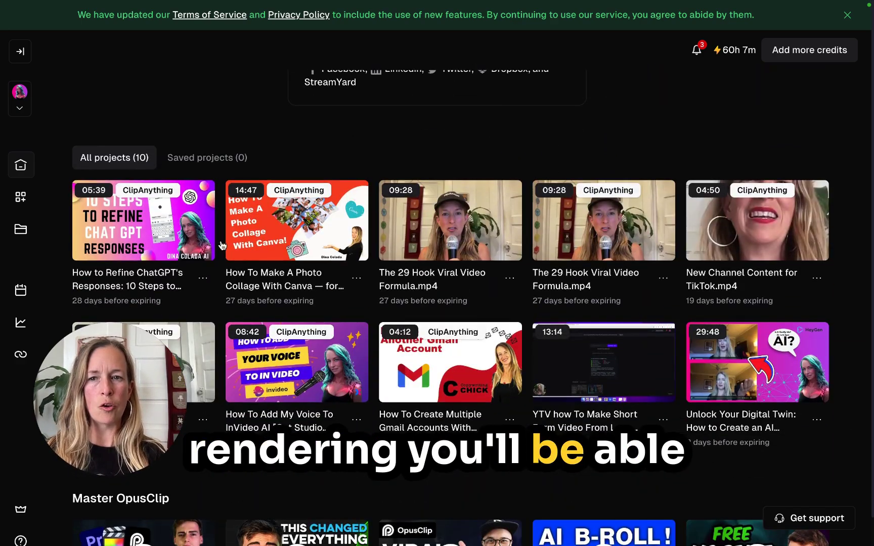
pyautogui.scroll(8, 183, 242)
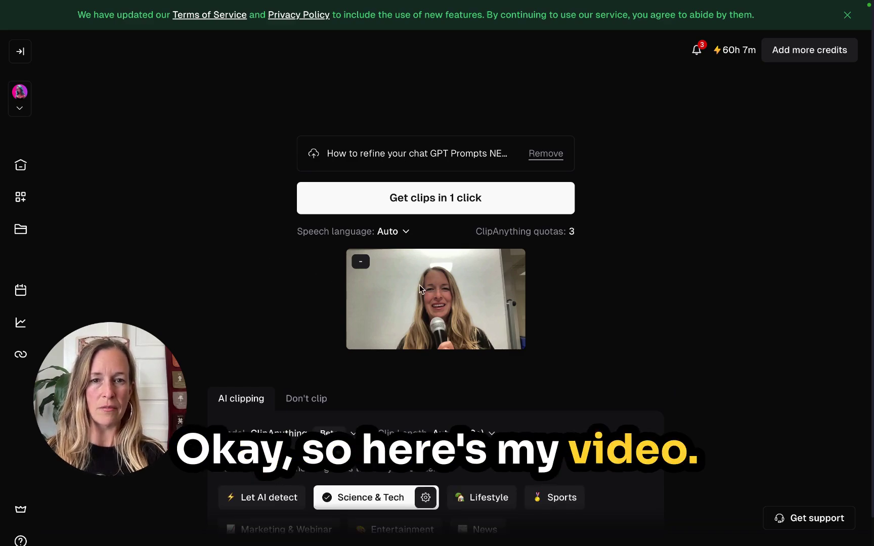
# - Choose ClipAnything as the AI clipping model for the uploaded video
pyautogui.scroll(-2, 419, 285)
pyautogui.scroll(-5, 420, 289)
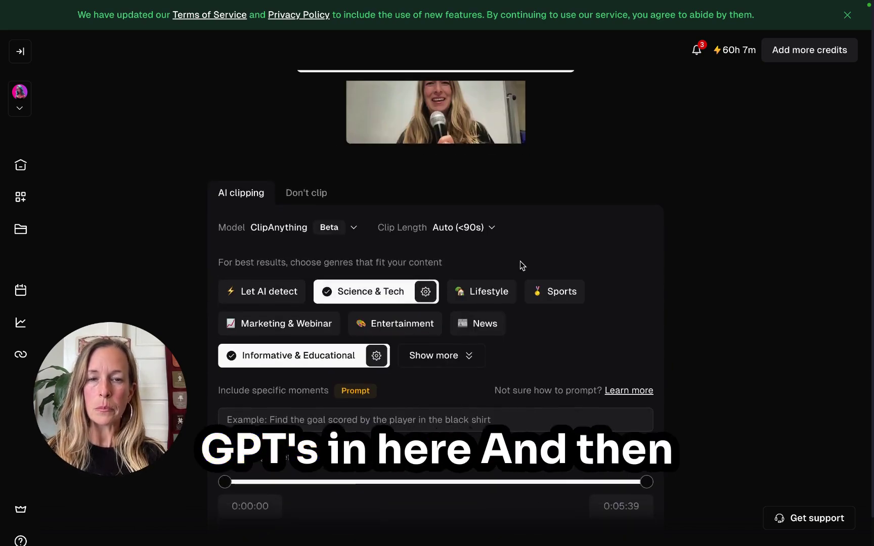
pyautogui.scroll(-1, 519, 261)
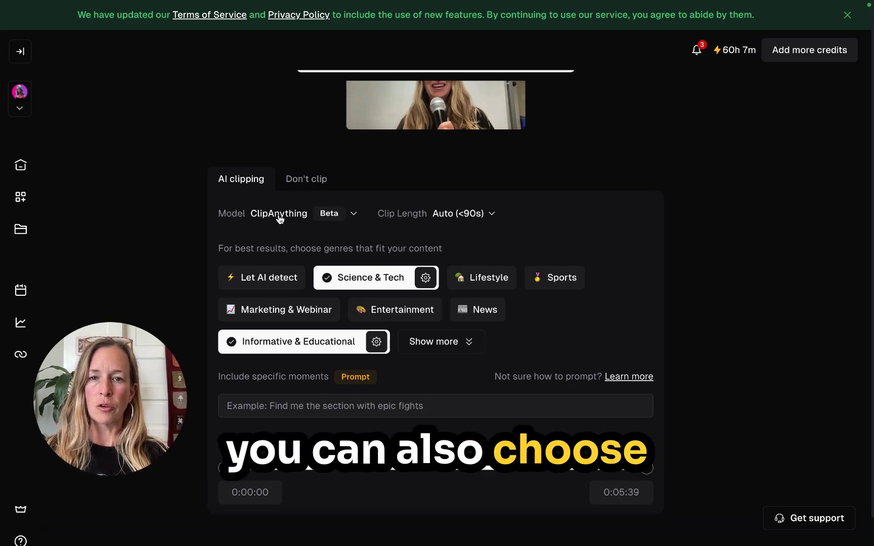
pyautogui.click(353, 216)
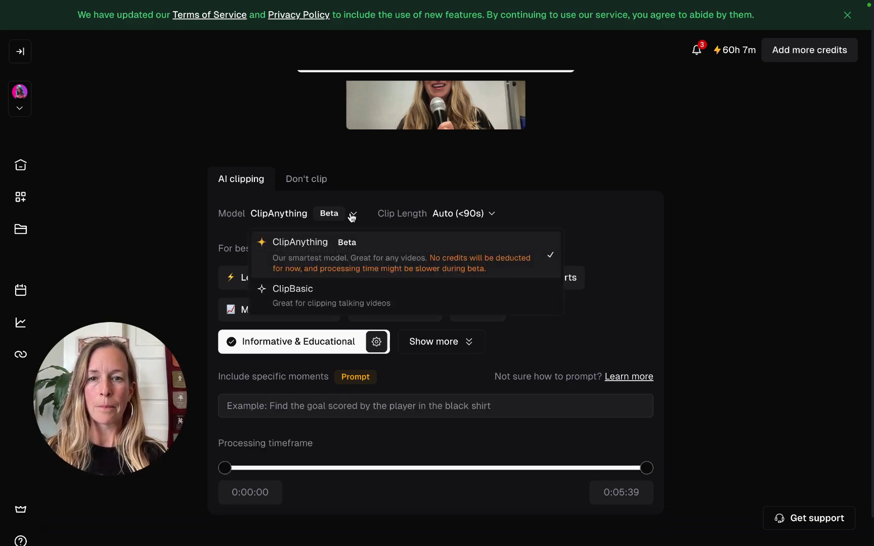
pyautogui.click(341, 262)
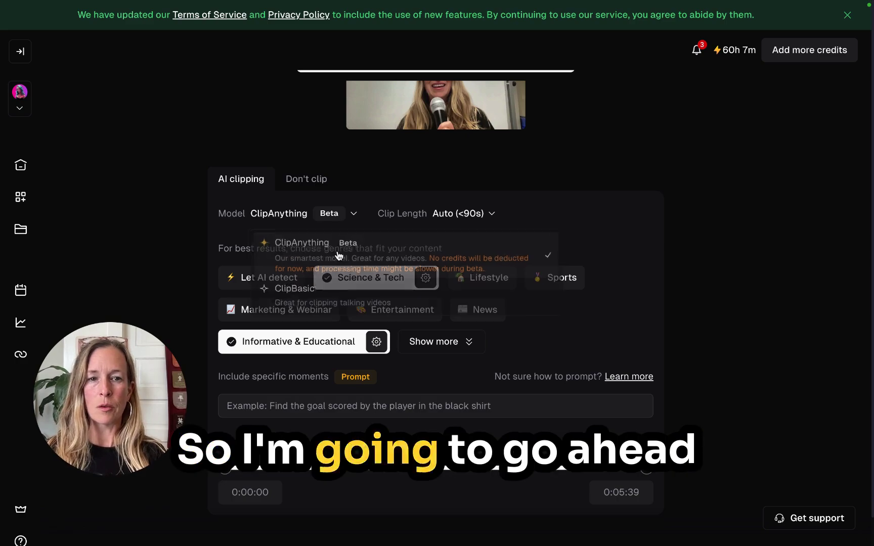
pyautogui.click(353, 216)
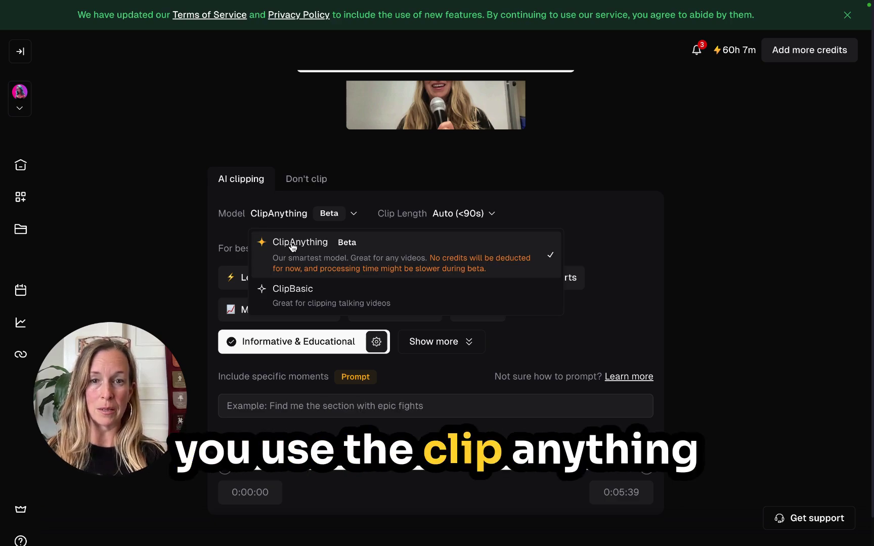
pyautogui.click(550, 219)
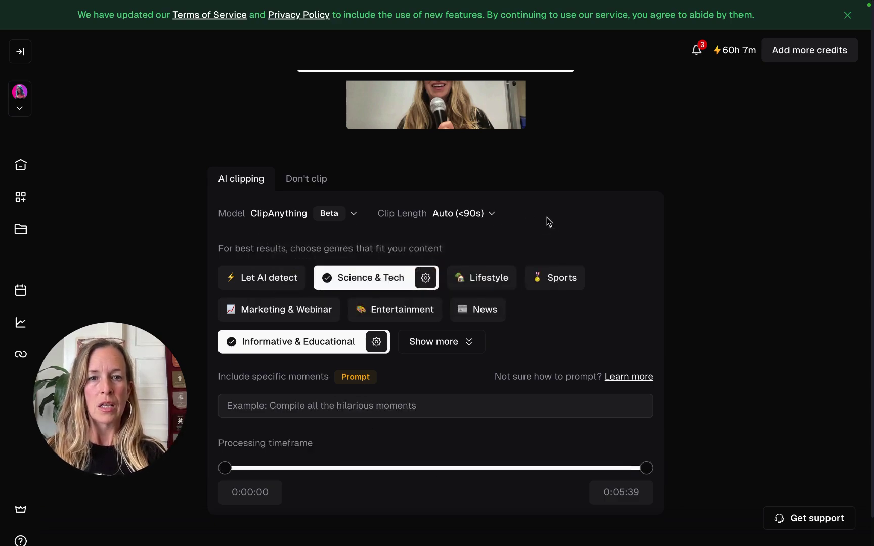
# - Set the clip length for the AI clipping to <30s
pyautogui.click(491, 215)
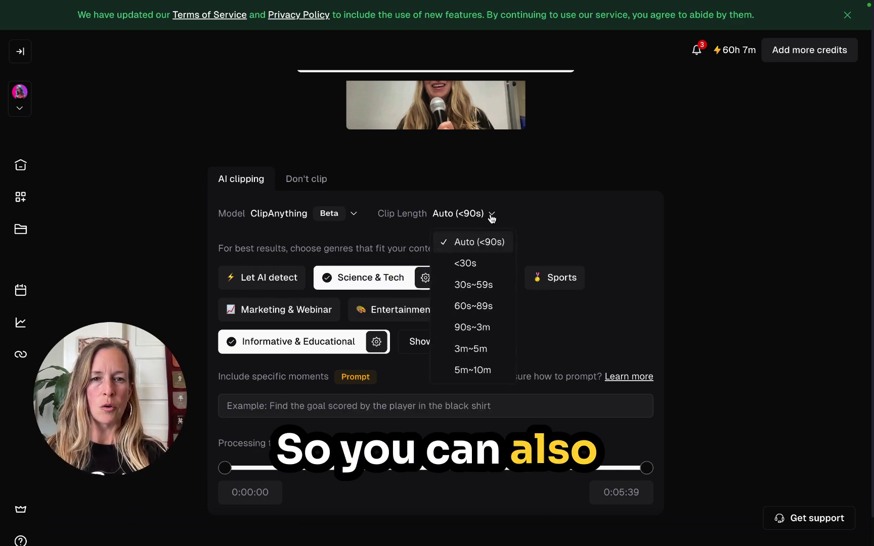
pyautogui.click(465, 265)
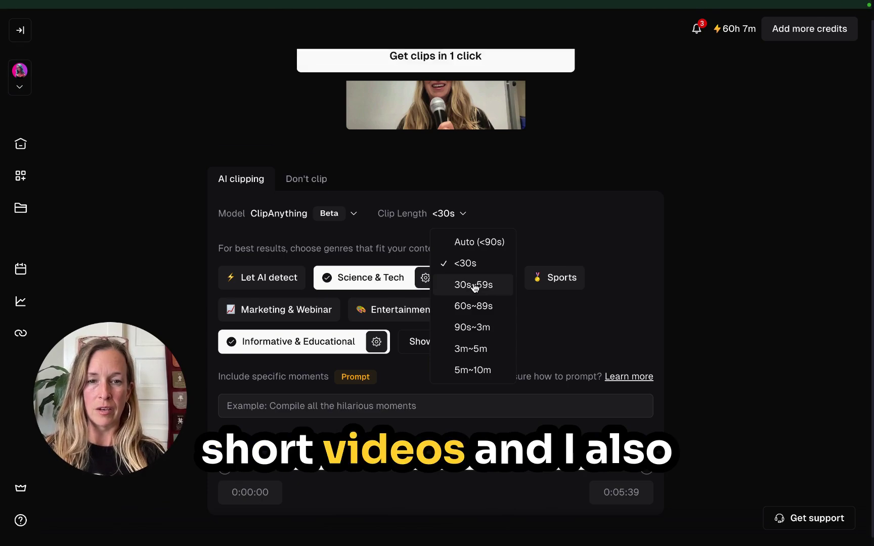
pyautogui.scroll(-1, 540, 276)
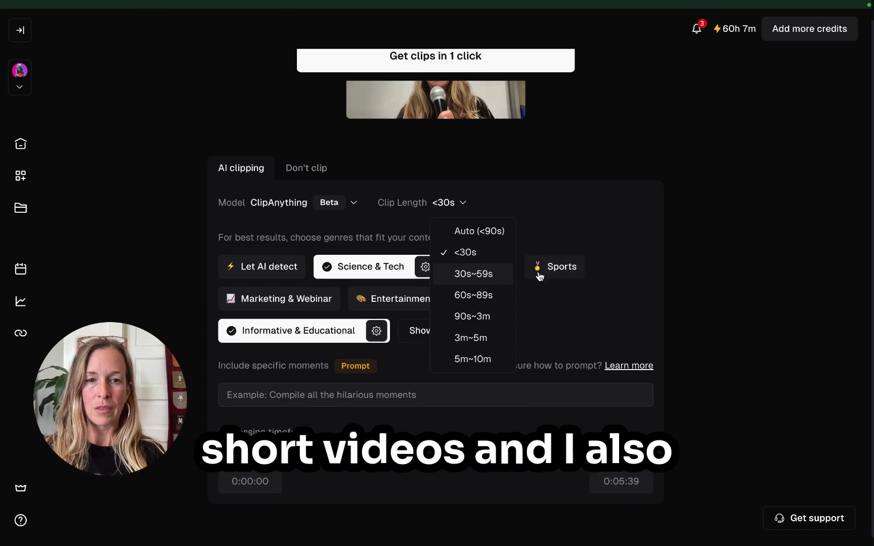
pyautogui.click(566, 173)
# - Expand the genre choices to show the full list of content categories
pyautogui.scroll(-1, 528, 227)
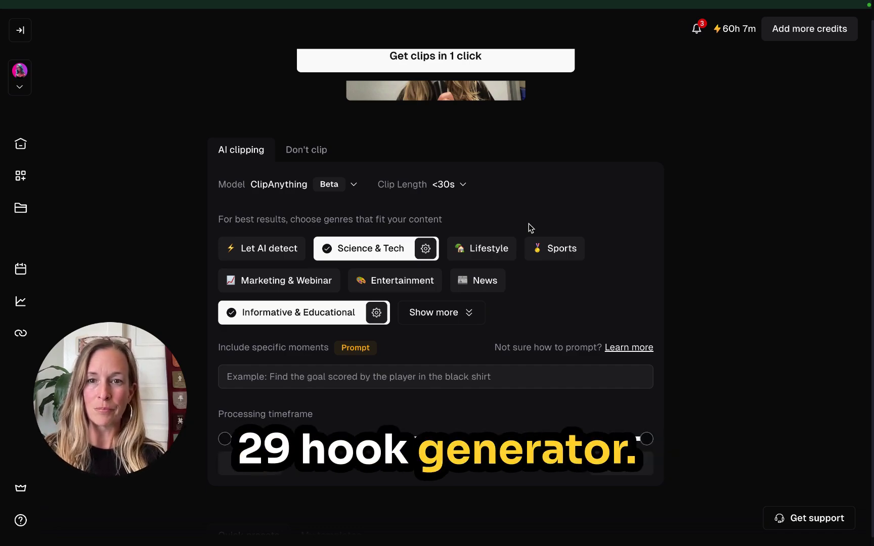
pyautogui.scroll(-1, 496, 236)
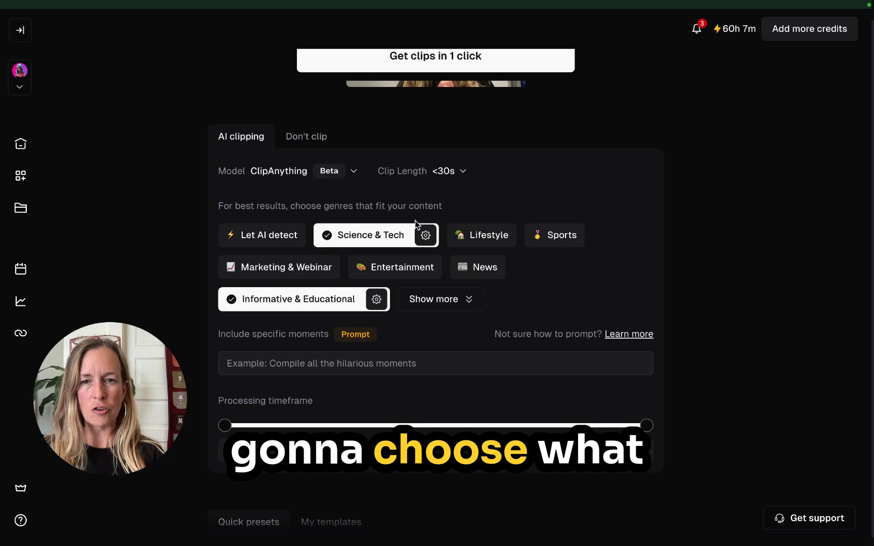
pyautogui.scroll(-2, 417, 220)
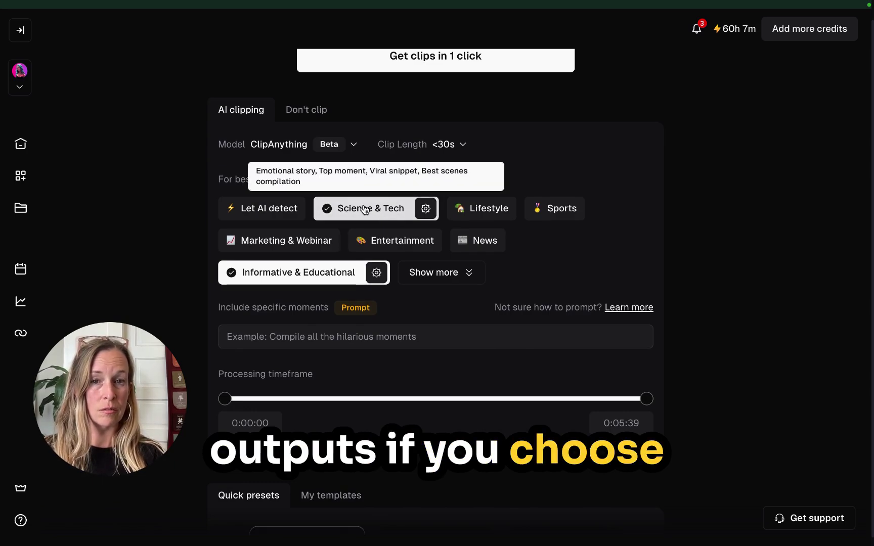
pyautogui.click(472, 275)
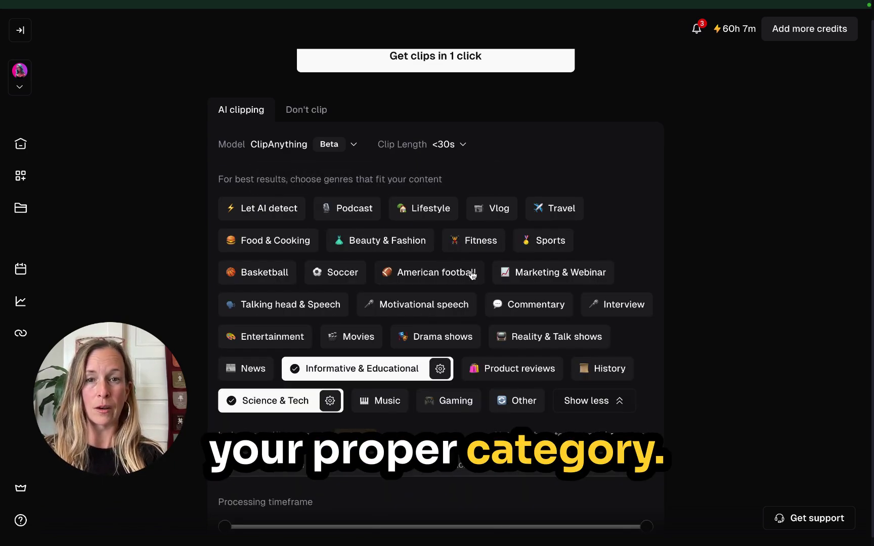
pyautogui.scroll(-2, 456, 320)
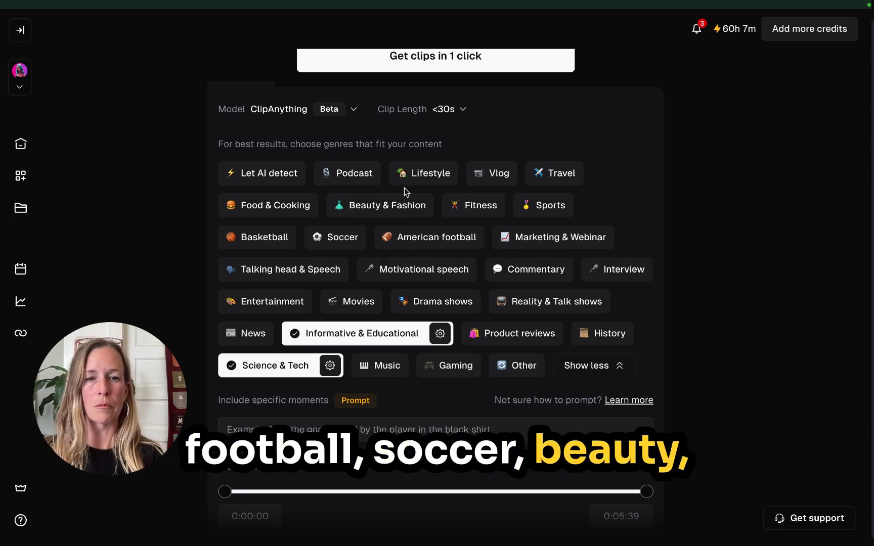
# - Enter "I want all 10 in the list as a separate clip" as the prompt for including specific moments
pyautogui.scroll(-2, 449, 250)
pyautogui.scroll(-2, 450, 246)
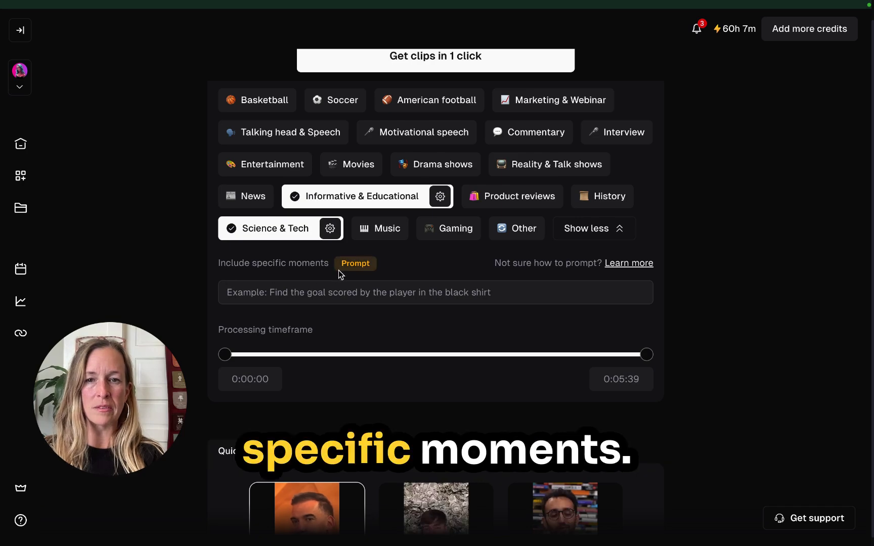
pyautogui.write('I want all 10')
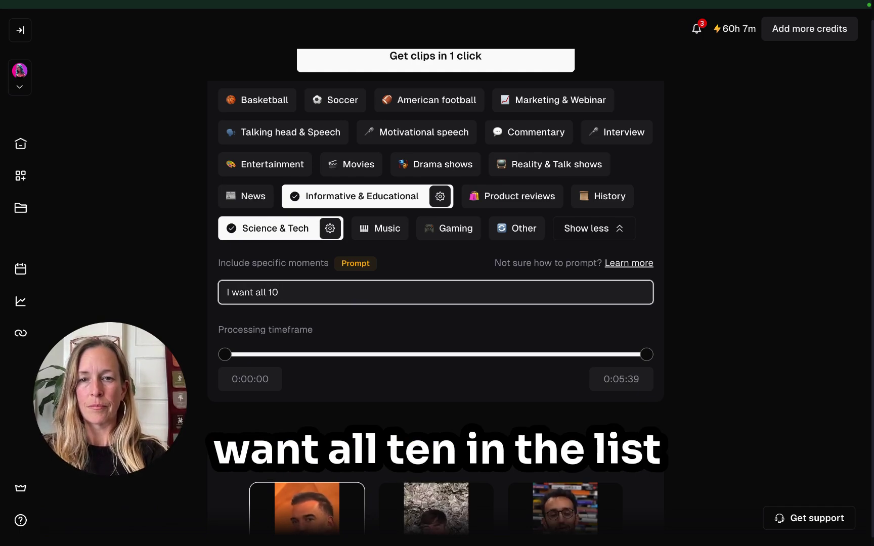
pyautogui.write(' in the list as a vid')
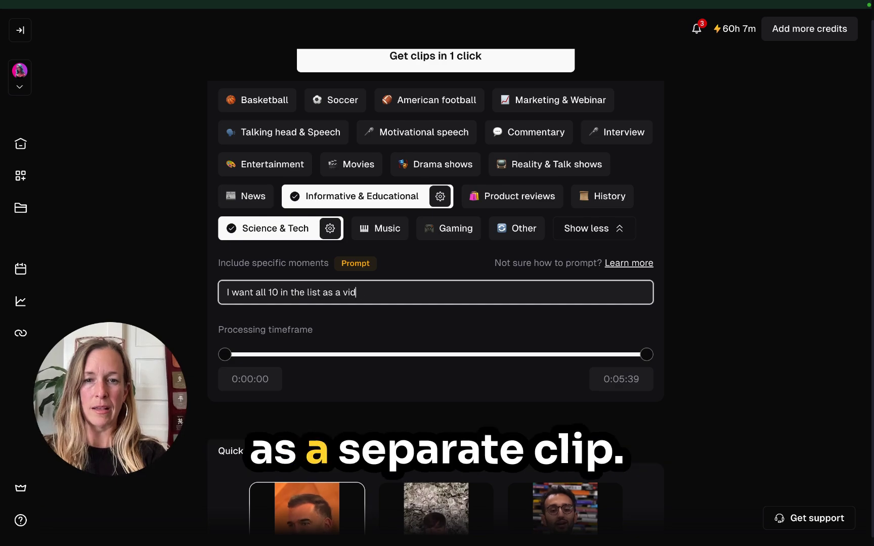
pyautogui.write('eseparate clip')
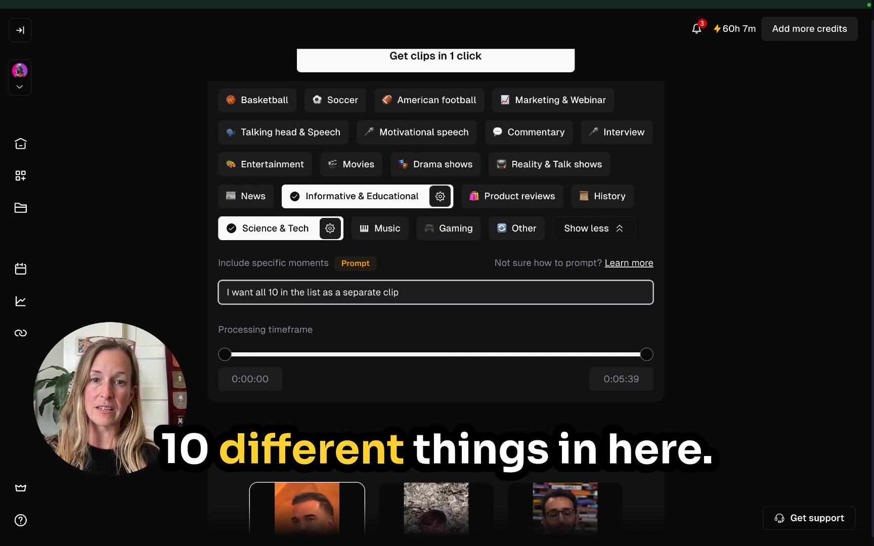
# - Check the processing timeframe and review the available clip length options
pyautogui.scroll(-2, 376, 337)
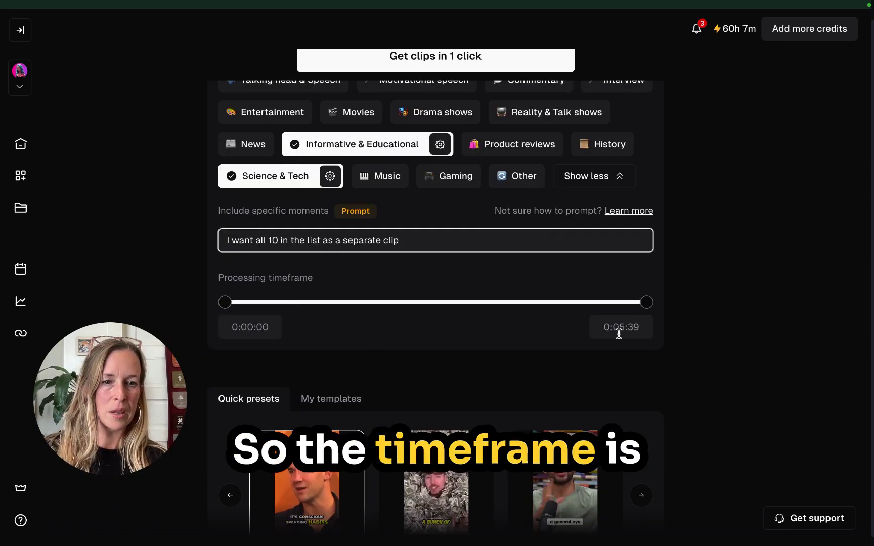
pyautogui.scroll(-1, 626, 356)
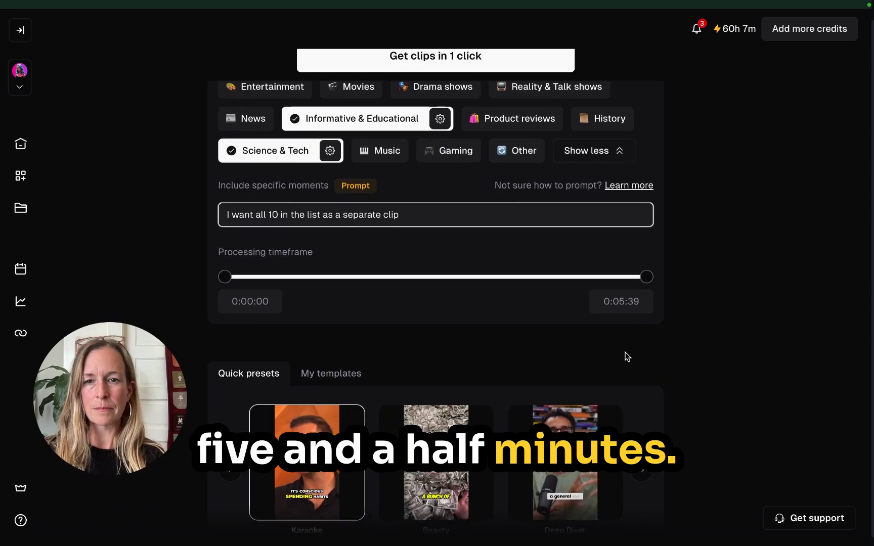
pyautogui.scroll(12, 597, 303)
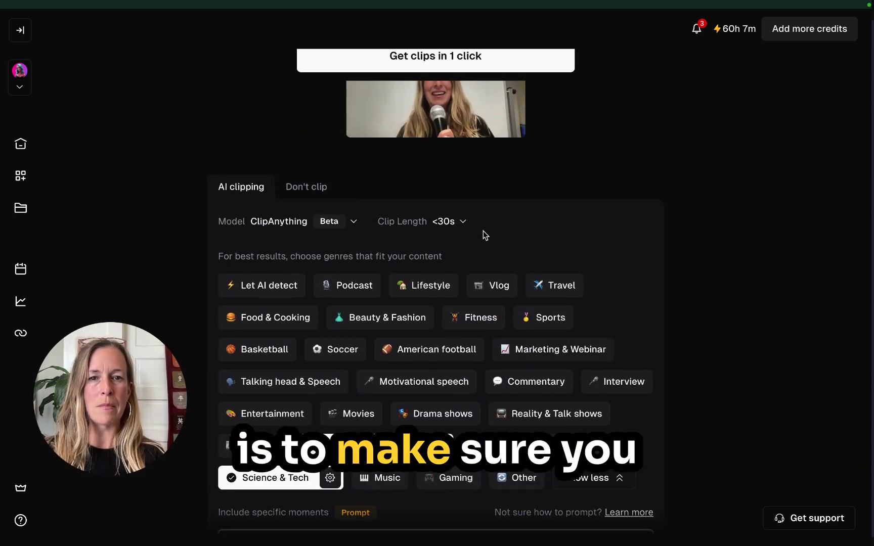
pyautogui.click(466, 221)
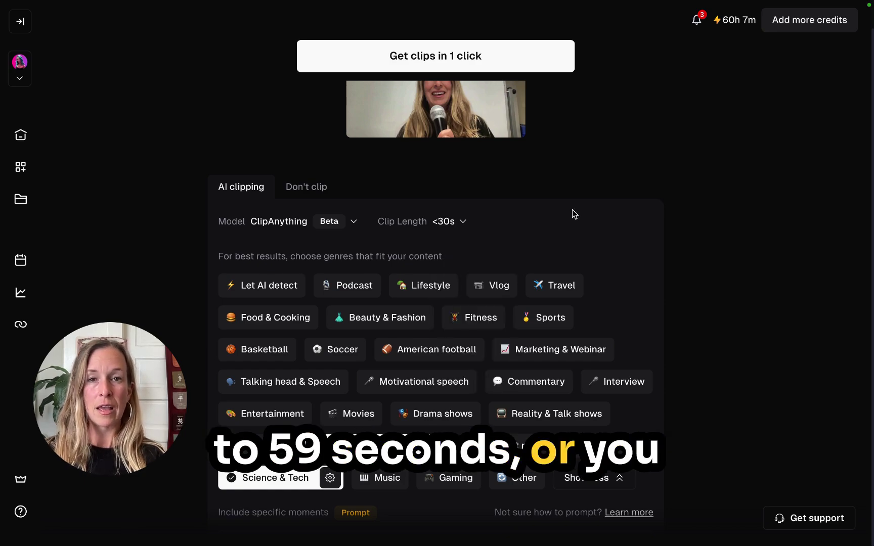
# - Browse the quick caption presets, from Karaoke and Beasty through Mozi, Popline, Simple and Think Media, to compare their caption styles
pyautogui.scroll(-2, 572, 209)
pyautogui.scroll(-5, 573, 209)
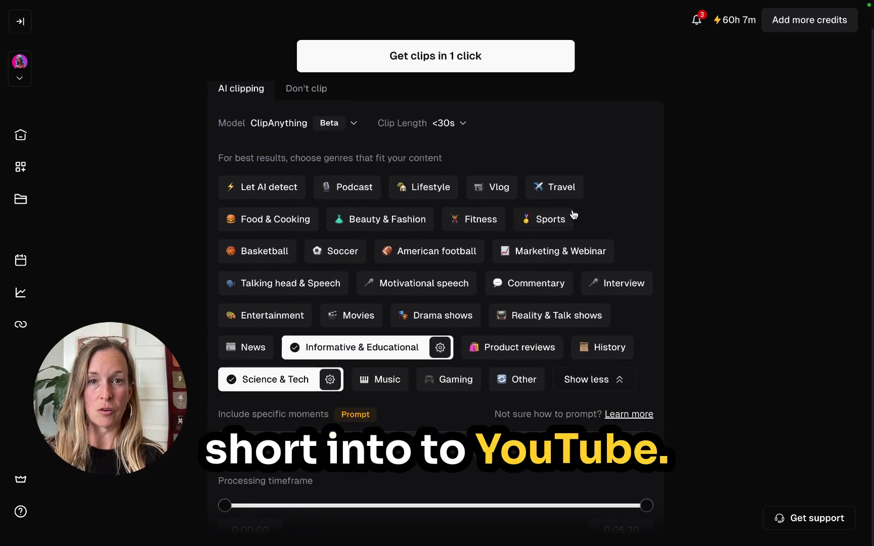
pyautogui.scroll(-1, 572, 210)
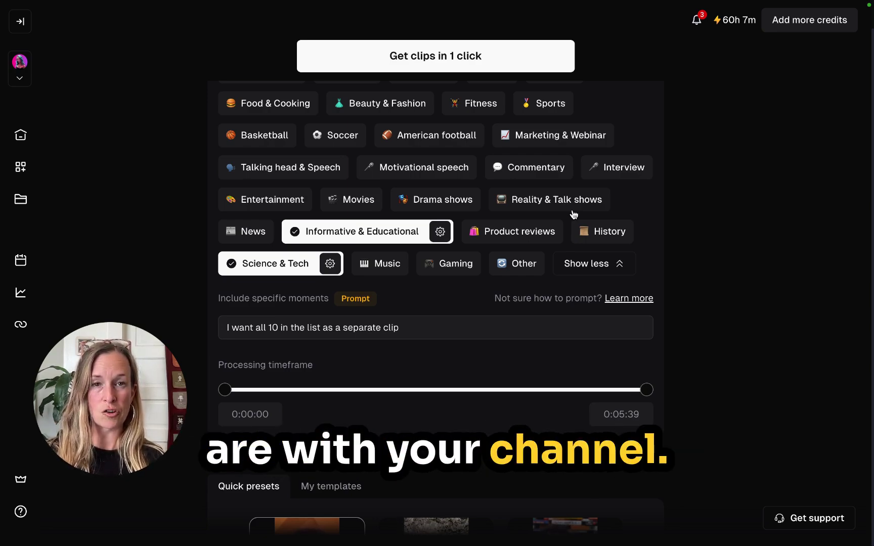
pyautogui.scroll(-5, 544, 290)
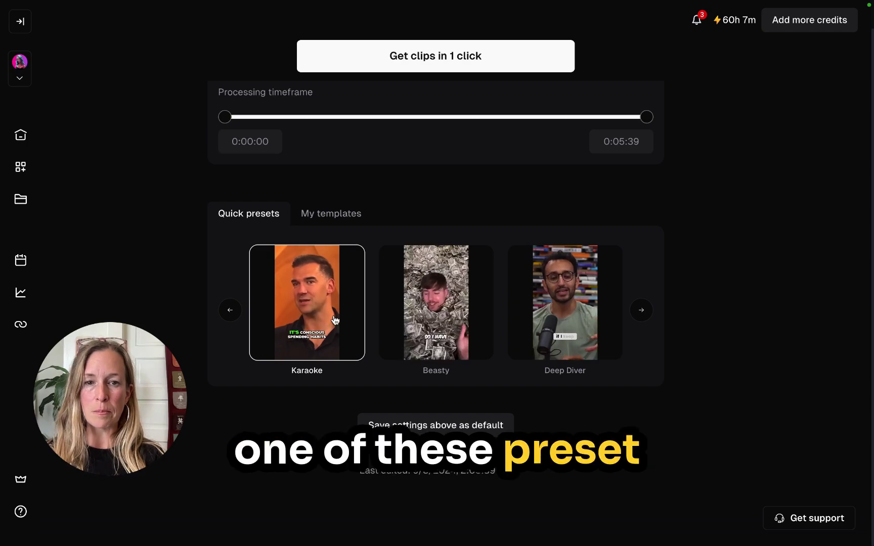
pyautogui.press('super+equal')
pyautogui.press('super+equal')
pyautogui.press('super+equal')
pyautogui.scroll(-5, 433, 338)
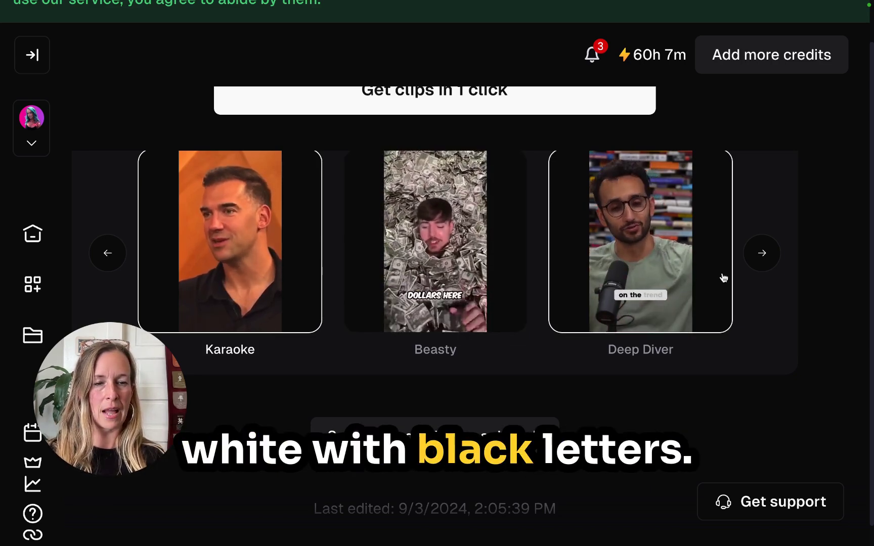
pyautogui.click(761, 254)
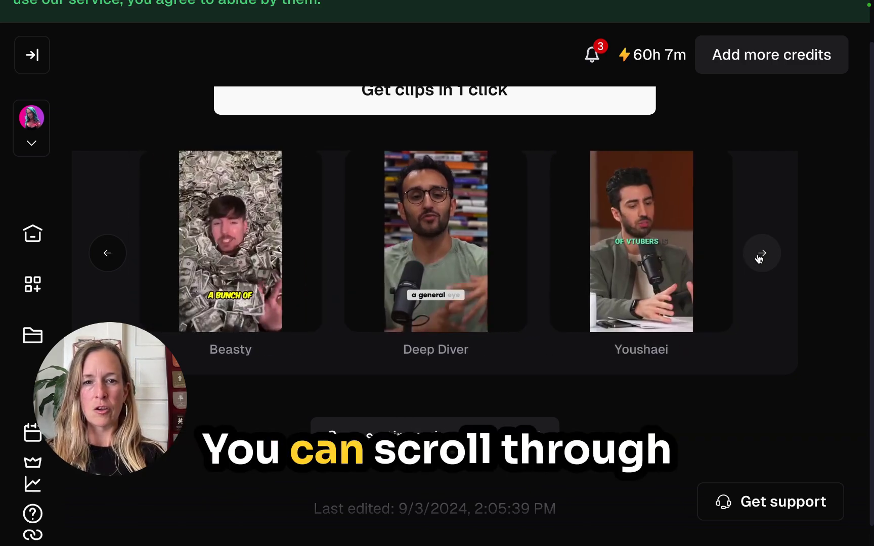
pyautogui.click(761, 255)
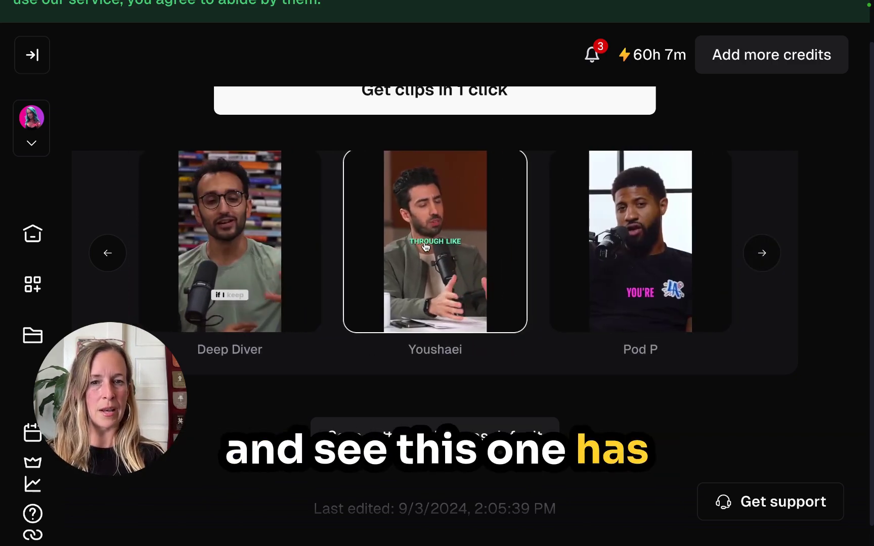
pyautogui.click(762, 252)
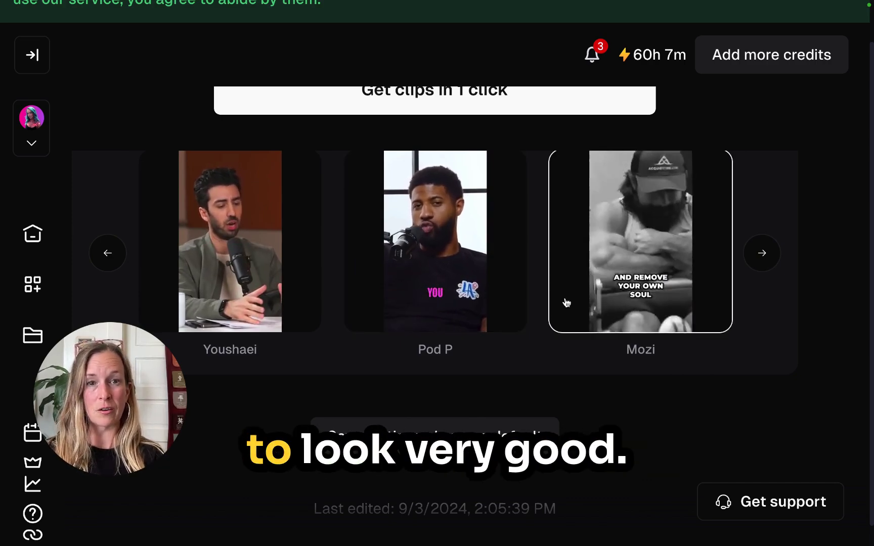
pyautogui.click(760, 254)
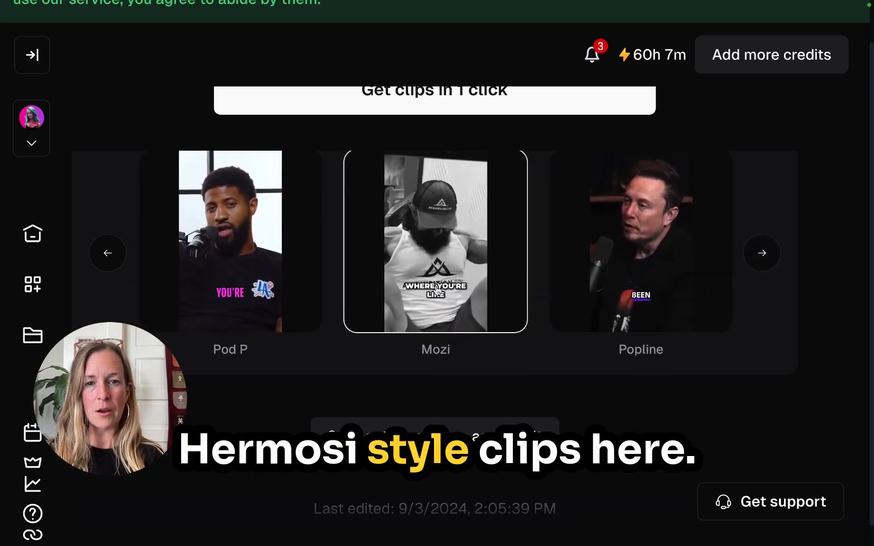
pyautogui.click(764, 251)
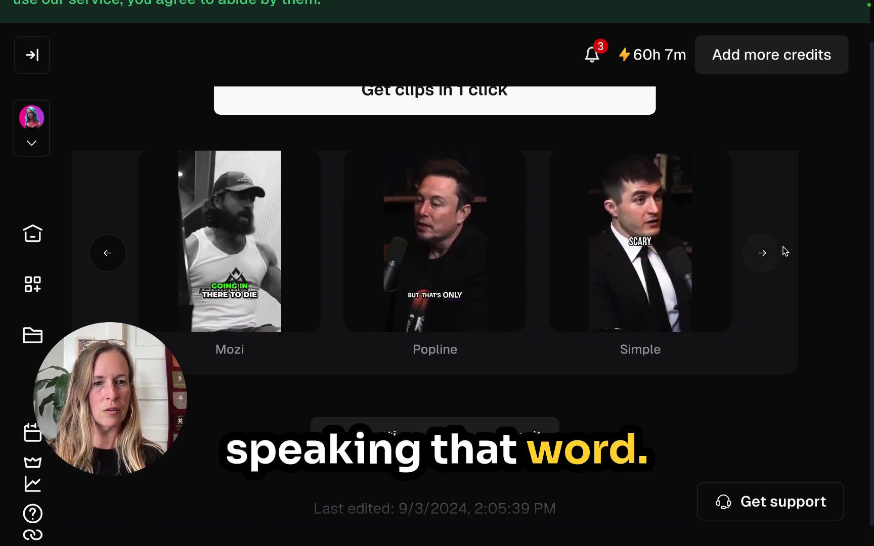
pyautogui.click(762, 253)
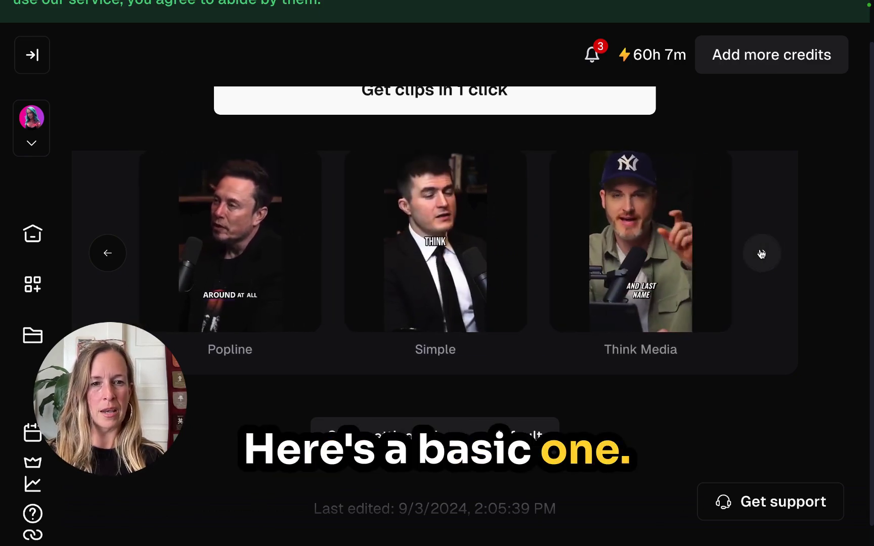
pyautogui.click(762, 253)
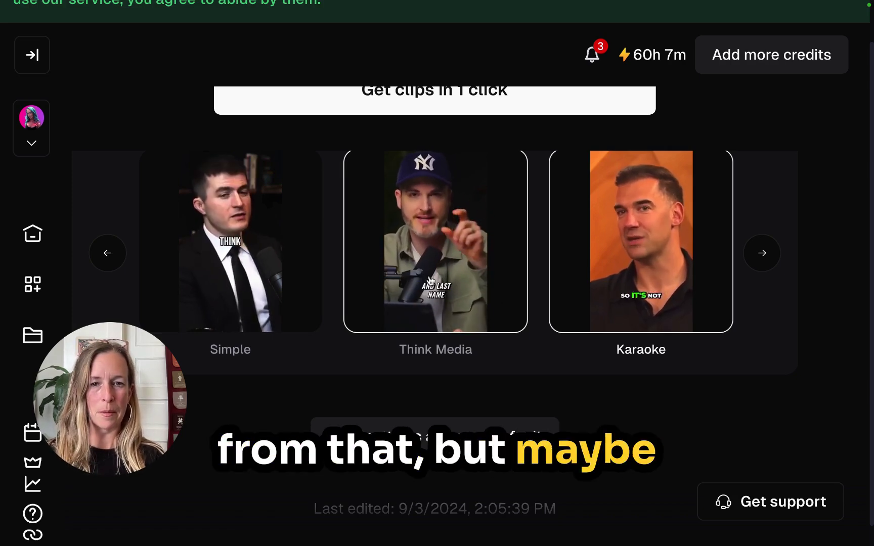
pyautogui.click(760, 254)
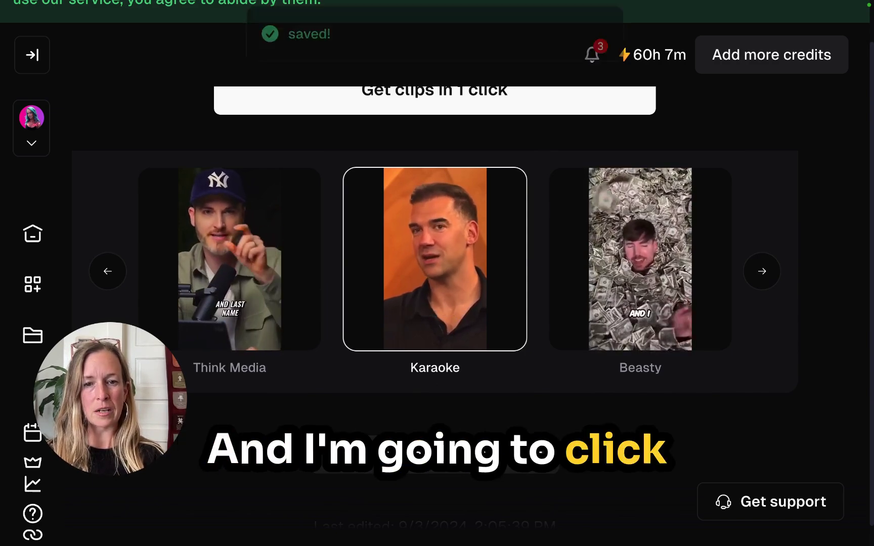
# - Choose the Karaoke quick preset as the caption style and compare it with the neighbouring Beasty and Deep Diver presets
pyautogui.click(474, 364)
pyautogui.scroll(4, 475, 364)
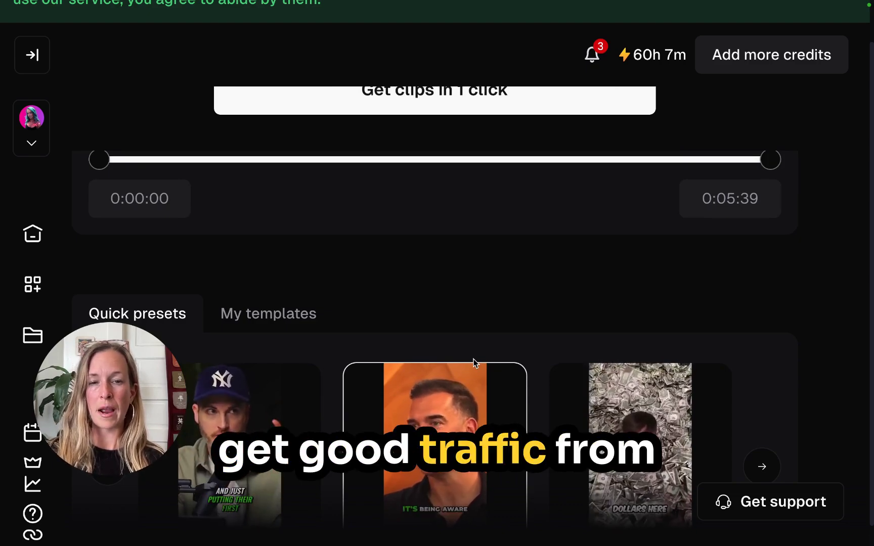
pyautogui.scroll(-3, 475, 363)
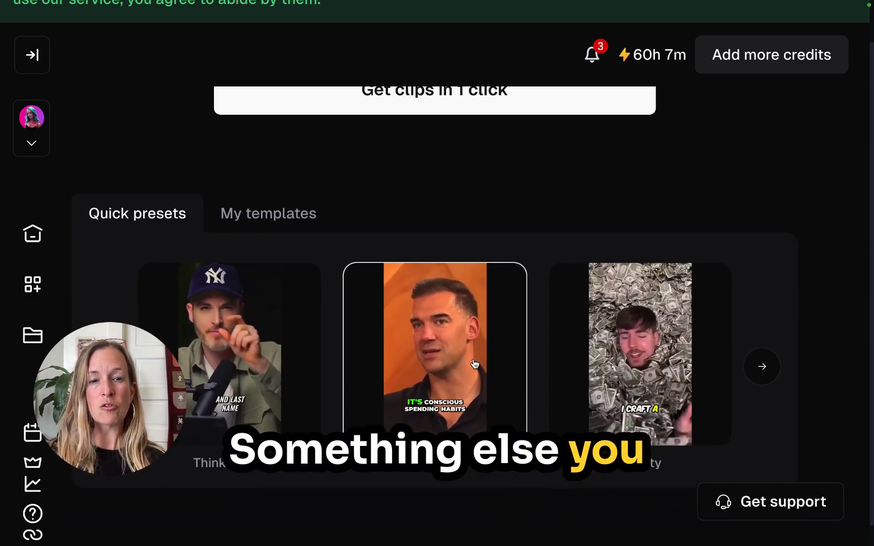
pyautogui.scroll(-2, 475, 360)
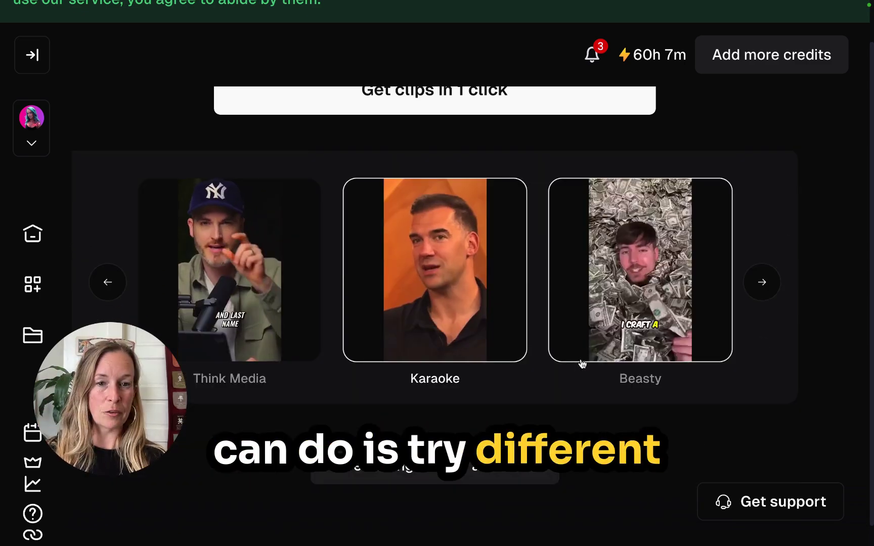
pyautogui.click(760, 284)
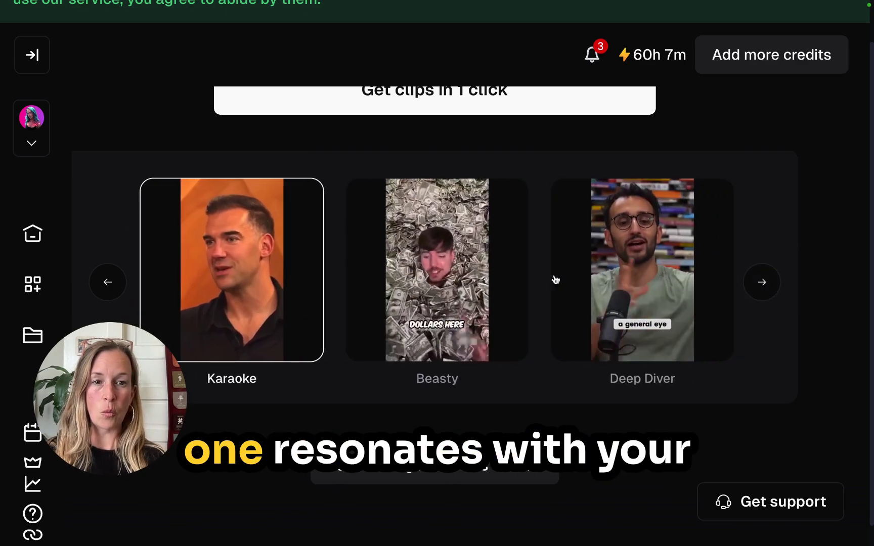
pyautogui.scroll(1, 470, 281)
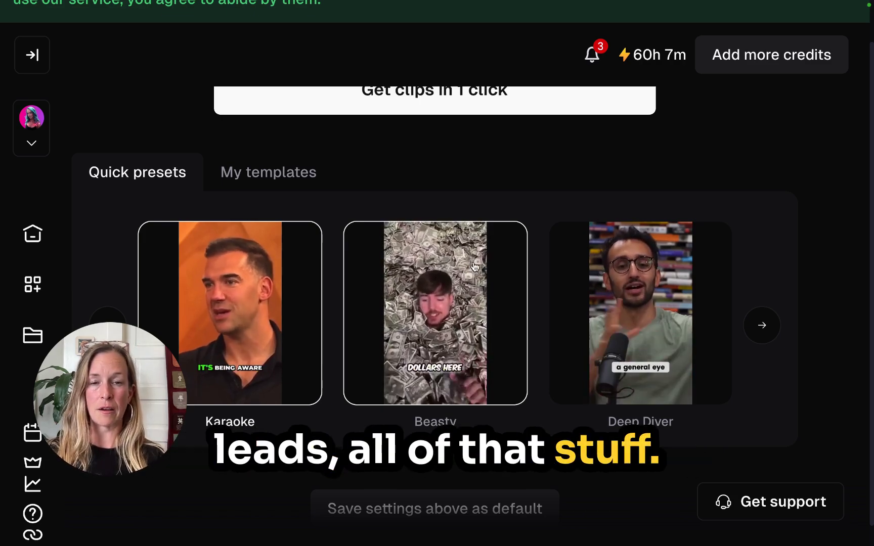
# - Submit the uploaded ChatGPT prompts video for clipping with the configured settings
pyautogui.scroll(4, 501, 230)
pyautogui.scroll(12, 502, 231)
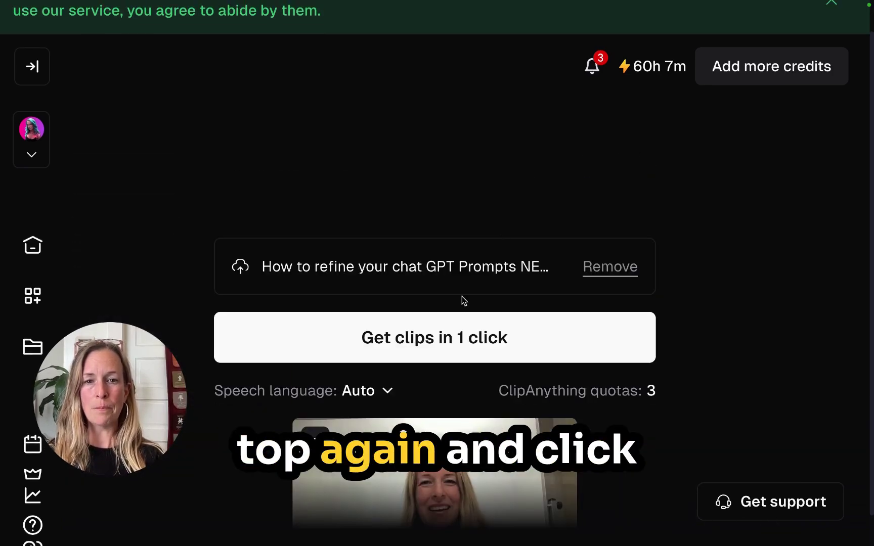
pyautogui.click(419, 339)
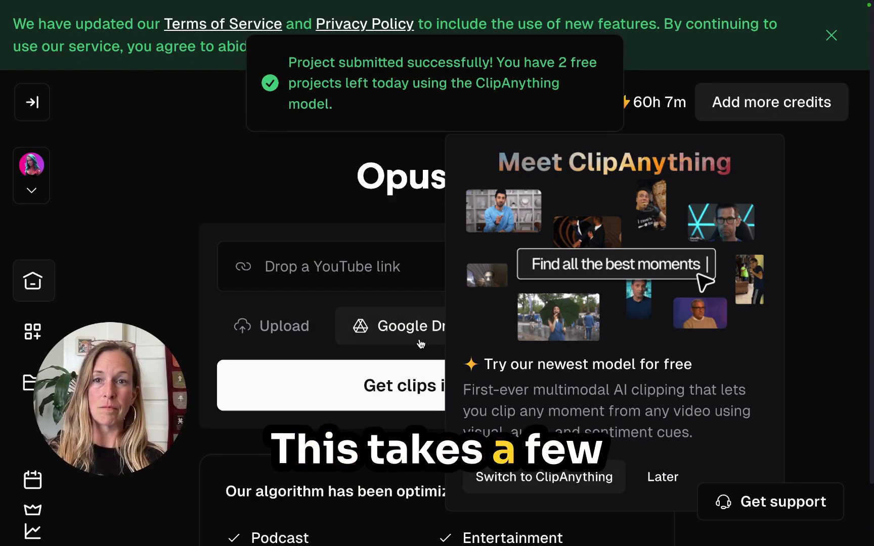
# - Check which video link sources the Pro plan supports and which content types the clipping algorithm is optimized for
pyautogui.moveTo(320, 238)
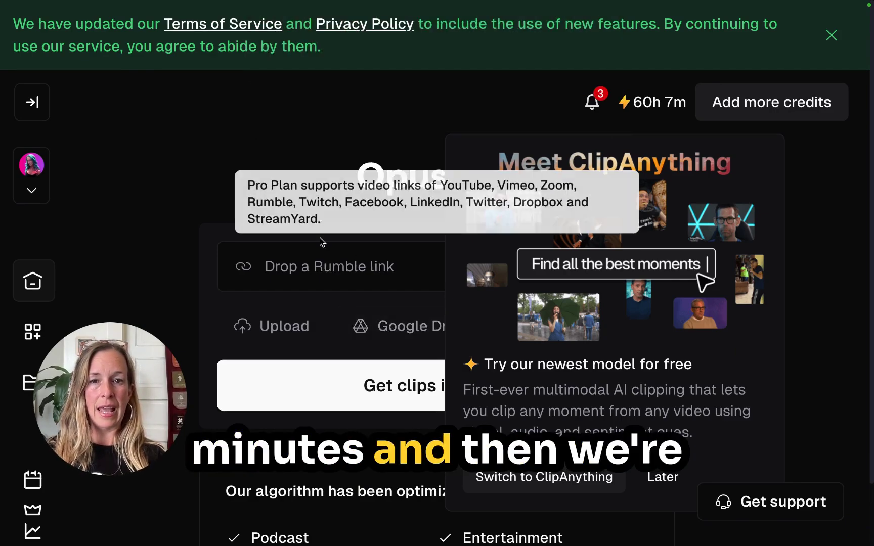
pyautogui.moveTo(275, 286)
pyautogui.hotkey('ctrl', '-')
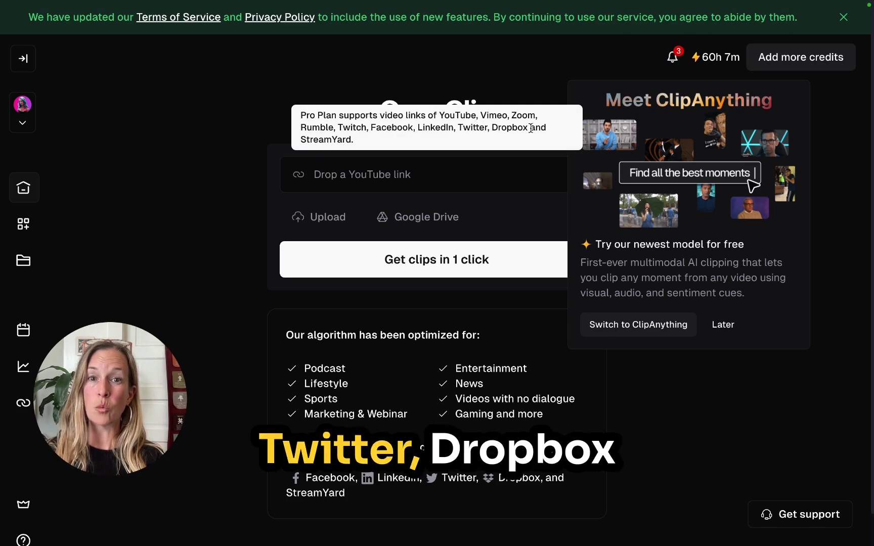
pyautogui.scroll(-1, 240, 170)
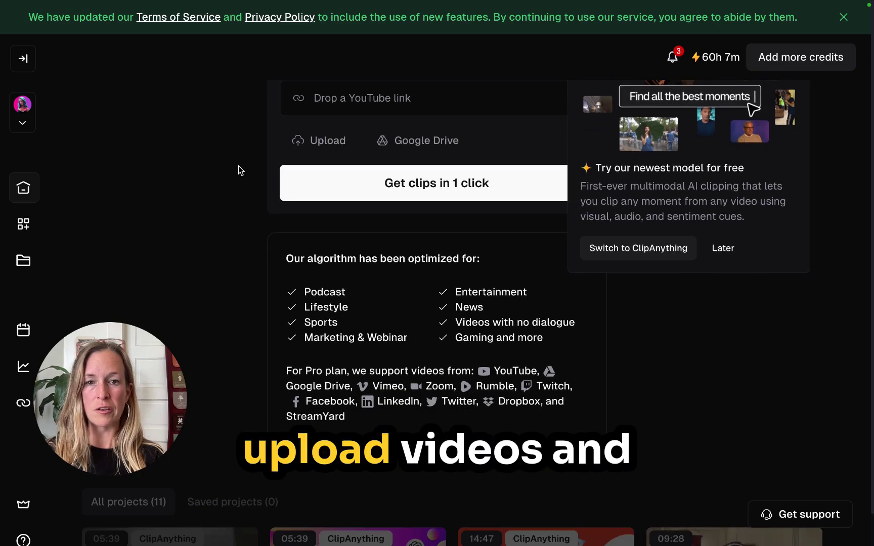
pyautogui.scroll(-6, 240, 169)
pyautogui.scroll(-1, 240, 169)
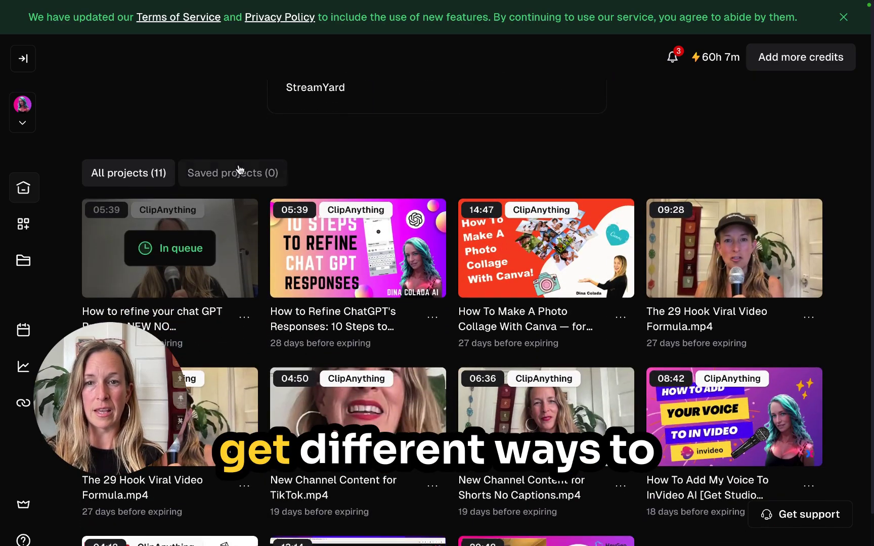
pyautogui.scroll(3, 355, 150)
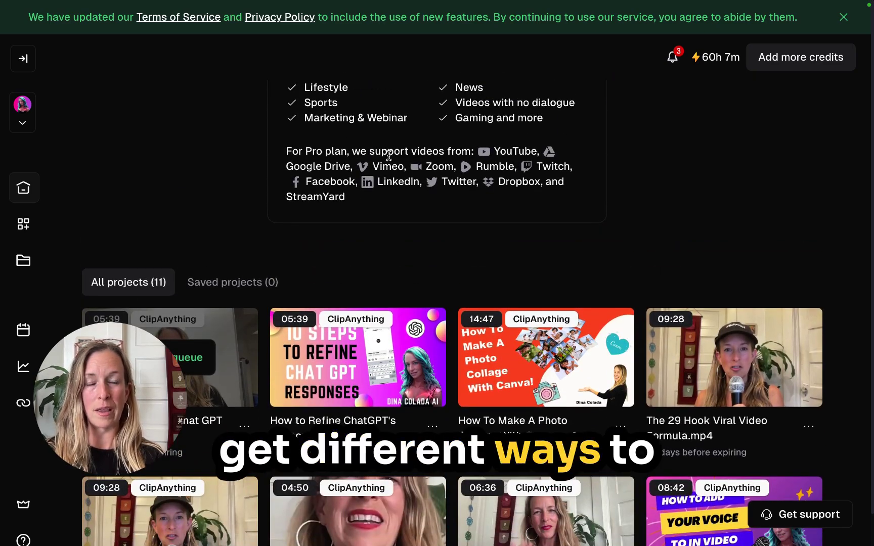
# - Examine the list of all projects, checking the submitted video's processing status and the orientation of the existing source videos
pyautogui.scroll(-4, 385, 159)
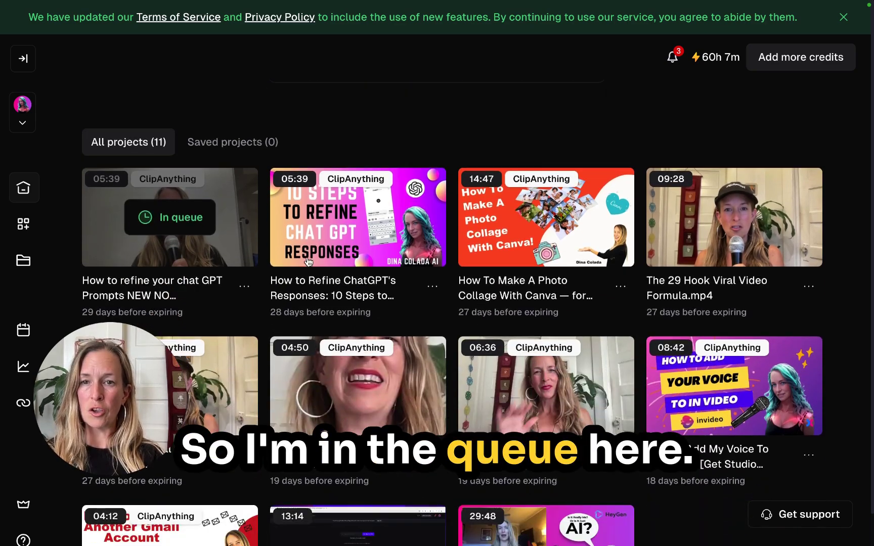
pyautogui.scroll(-1, 285, 257)
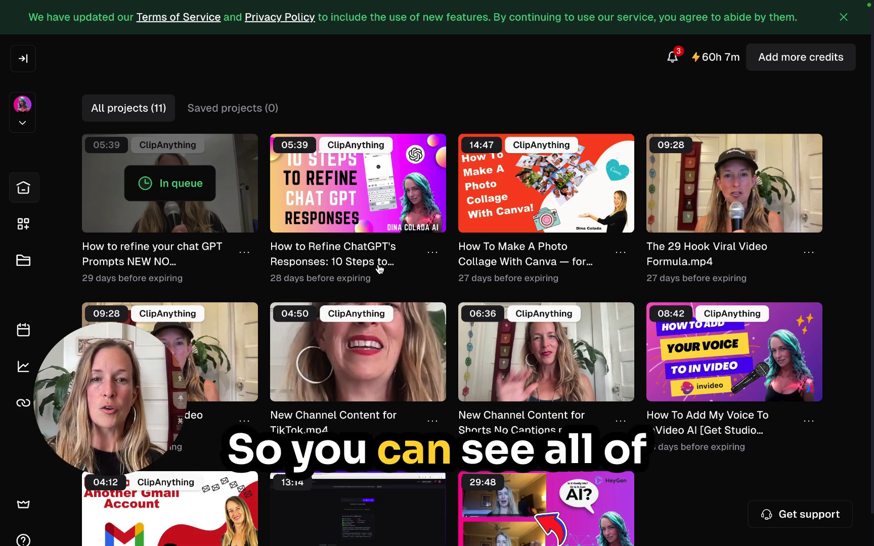
pyautogui.scroll(-2, 544, 259)
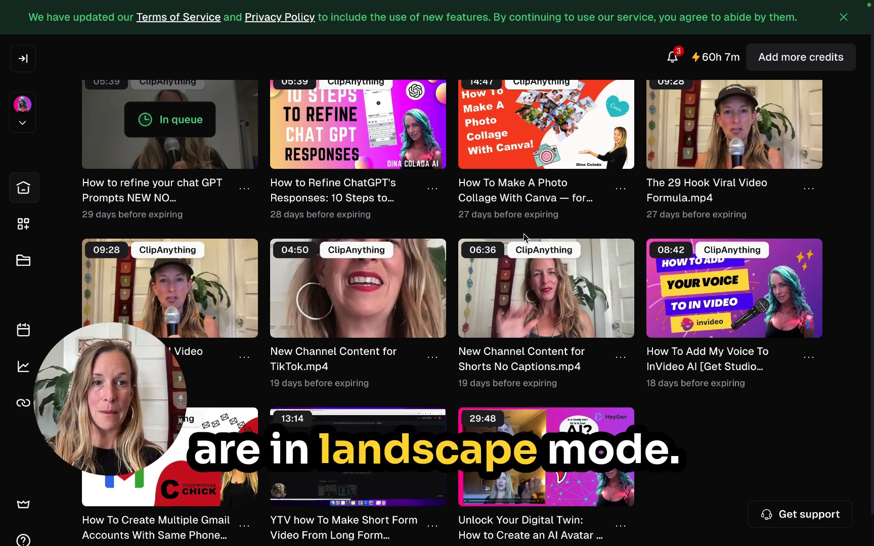
pyautogui.hotkey('ctrl', '+')
pyautogui.hotkey('ctrl', '+')
pyautogui.hotkey('ctrl', '+')
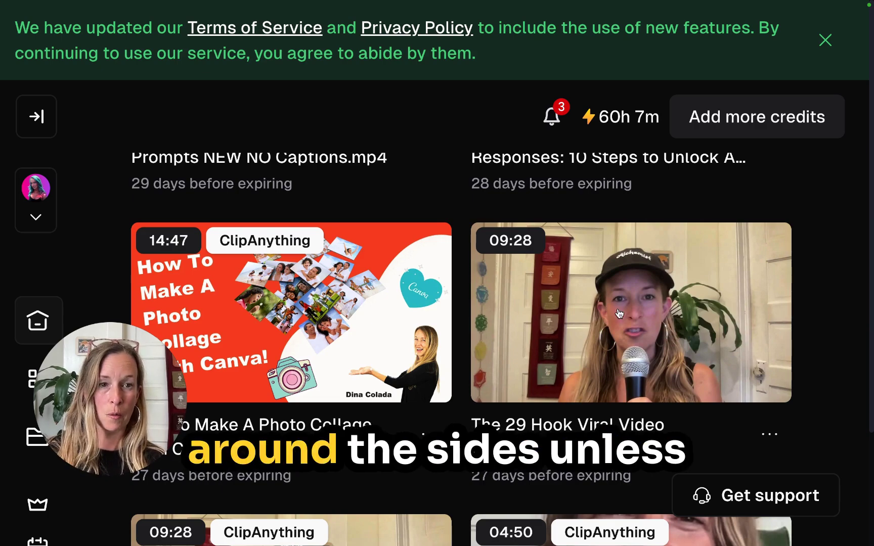
pyautogui.scroll(-1, 648, 316)
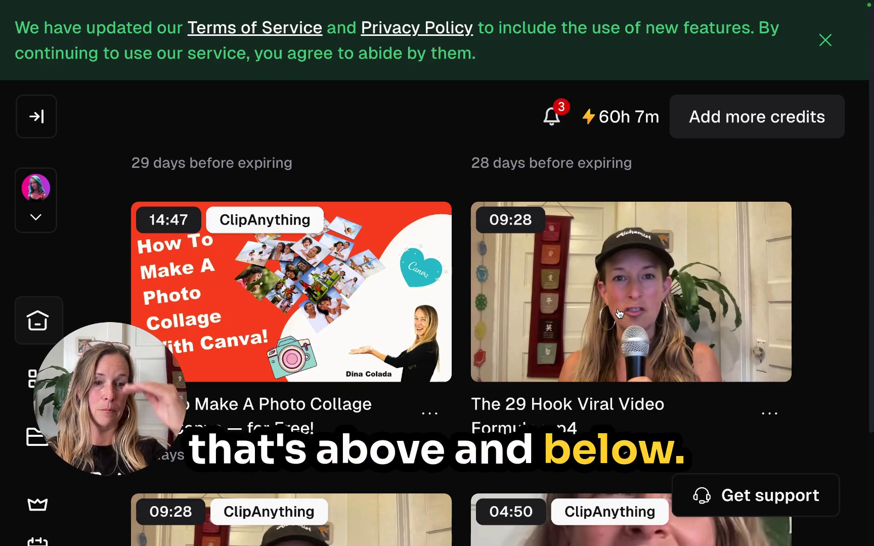
pyautogui.scroll(-3, 619, 314)
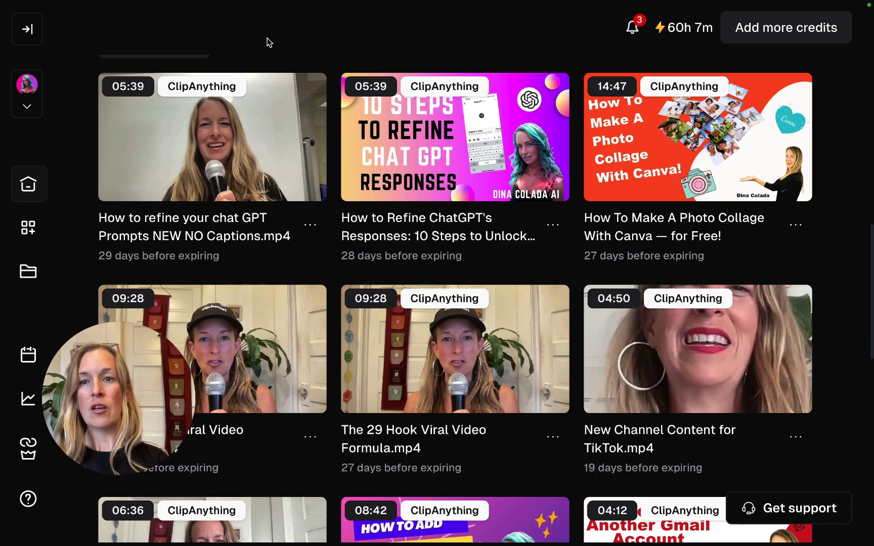
# - Open the project "How to refine your chat GPT Prompts NEW NO Captions.mp4" and review its generated clips, their scores and scene analyses
pyautogui.click(227, 152)
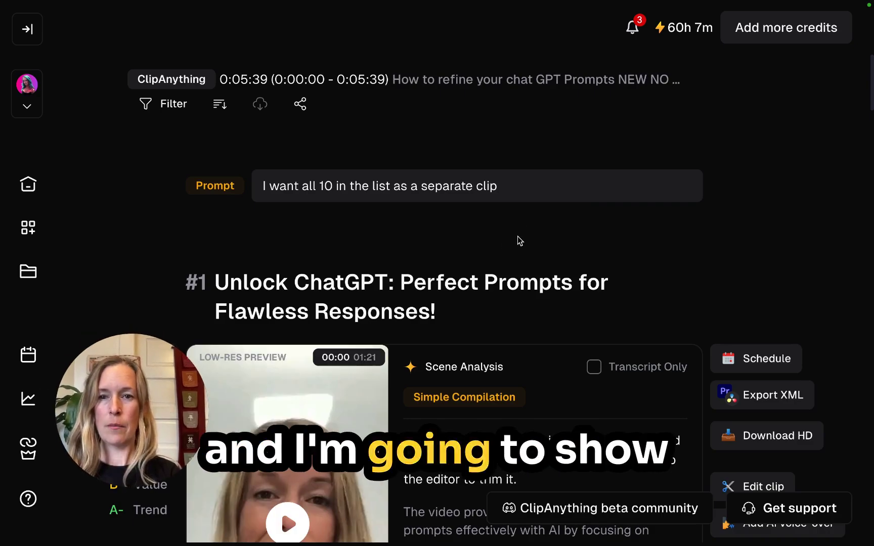
pyautogui.scroll(-4, 520, 241)
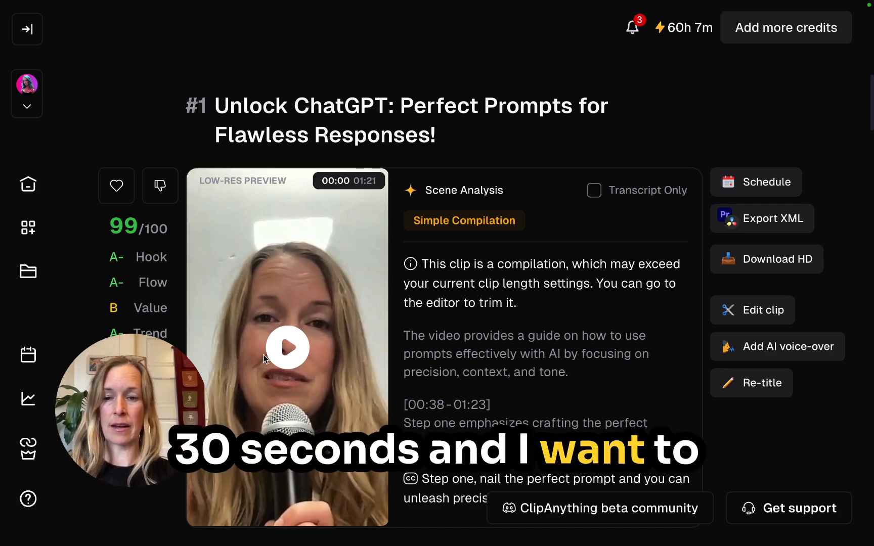
pyautogui.scroll(-1, 516, 429)
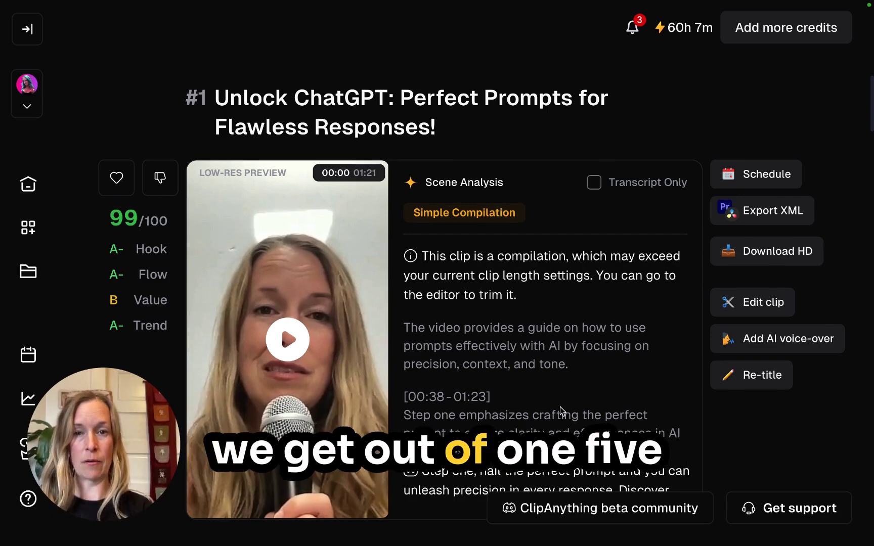
pyautogui.scroll(-1, 560, 411)
pyautogui.scroll(-15, 561, 411)
pyautogui.scroll(-20, 562, 411)
pyautogui.scroll(-20, 560, 409)
pyautogui.scroll(-5, 561, 410)
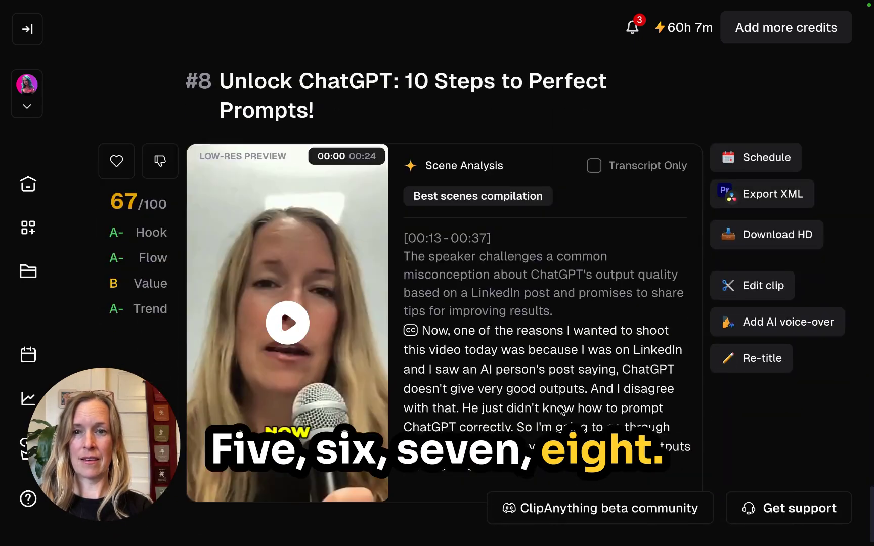
pyautogui.scroll(12, 570, 332)
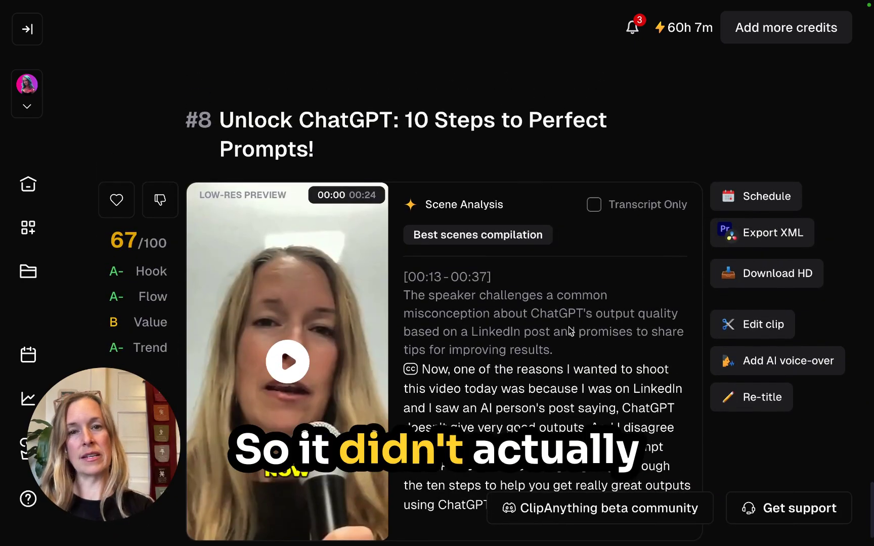
# - Review the clipping prompt and the top-ranked clip #1, including its score, grades and scene analysis
pyautogui.scroll(15, 571, 331)
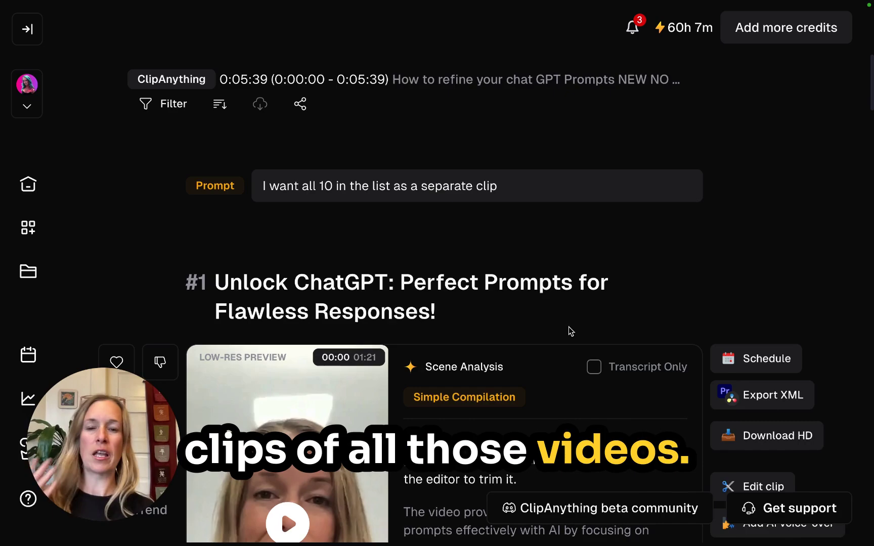
pyautogui.scroll(-1, 571, 329)
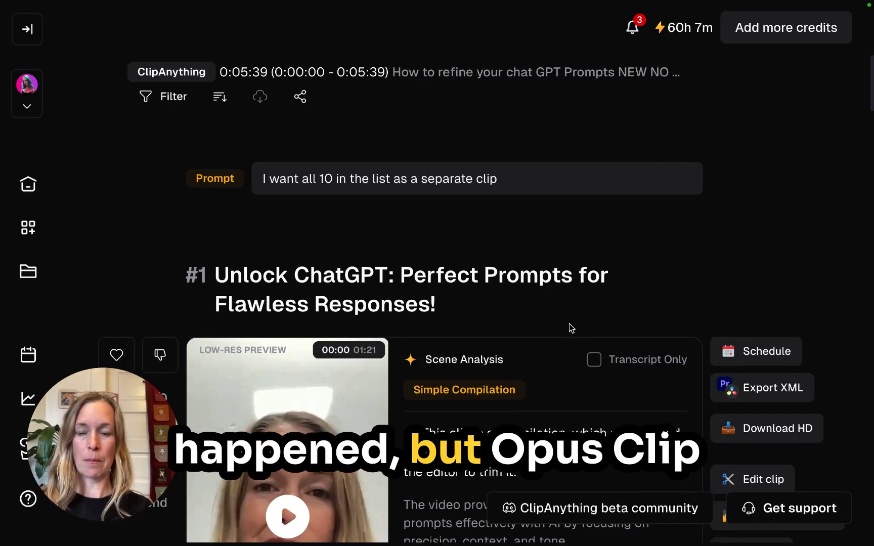
pyautogui.scroll(-5, 559, 313)
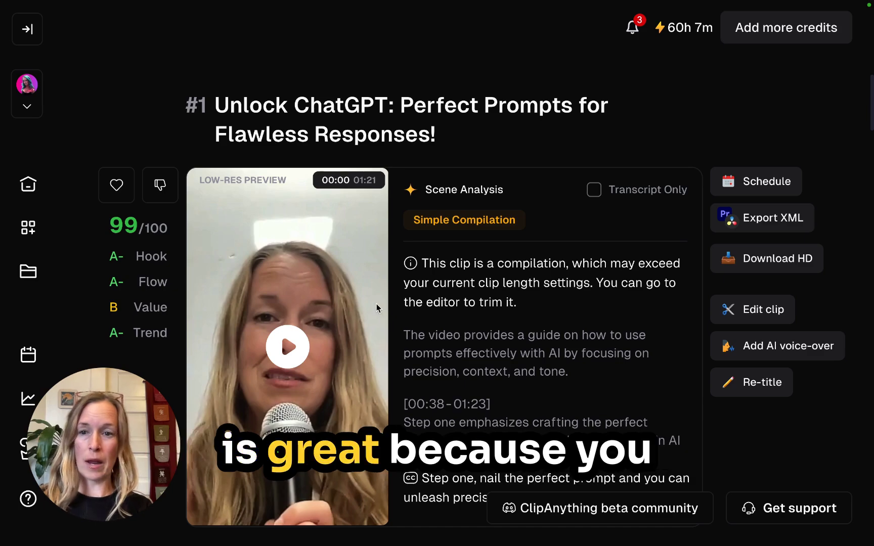
pyautogui.scroll(-2, 125, 183)
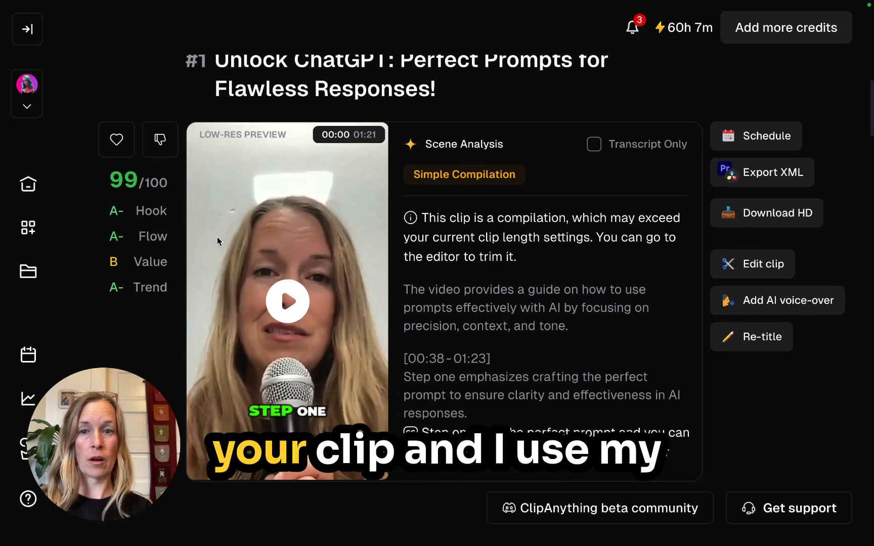
pyautogui.scroll(1, 262, 258)
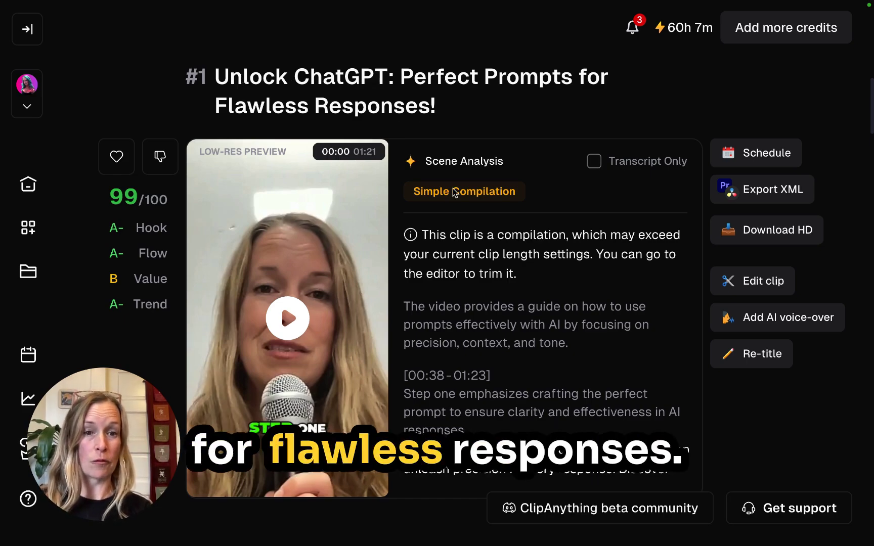
# - Compare the scores, grades and scene analyses of the remaining generated clips, from #2 through #8
pyautogui.scroll(-5, 475, 237)
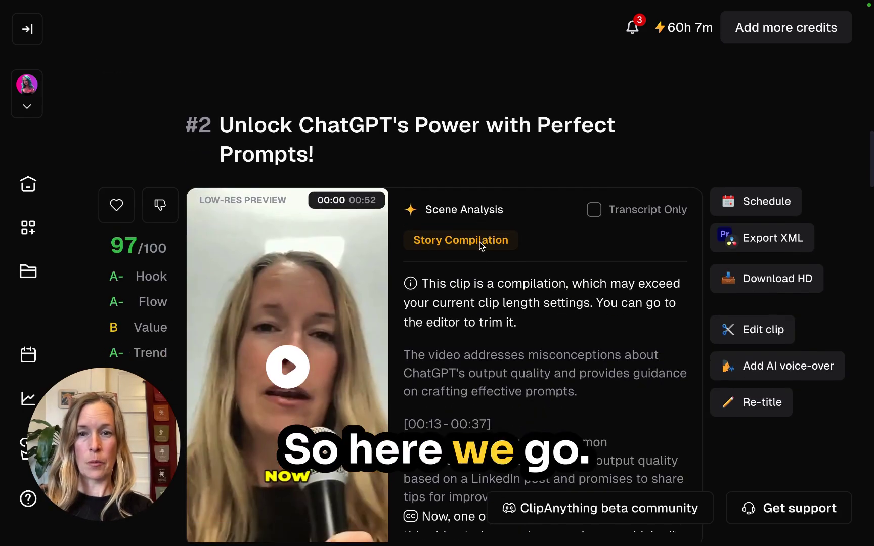
pyautogui.scroll(-1, 481, 245)
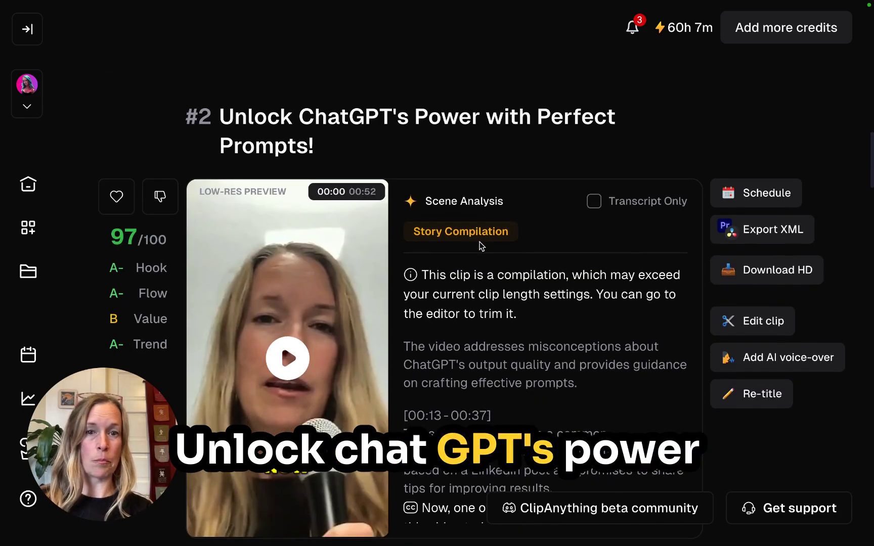
pyautogui.scroll(-1, 481, 247)
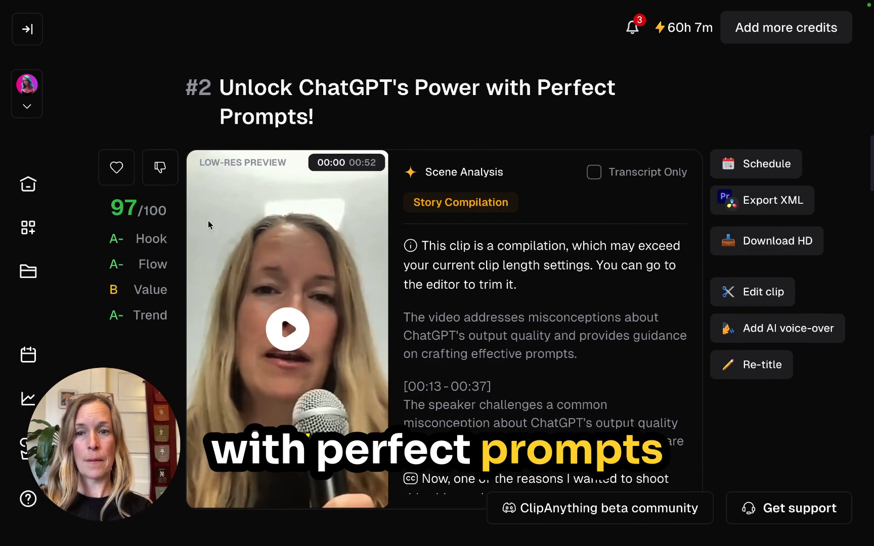
pyautogui.scroll(-10, 522, 280)
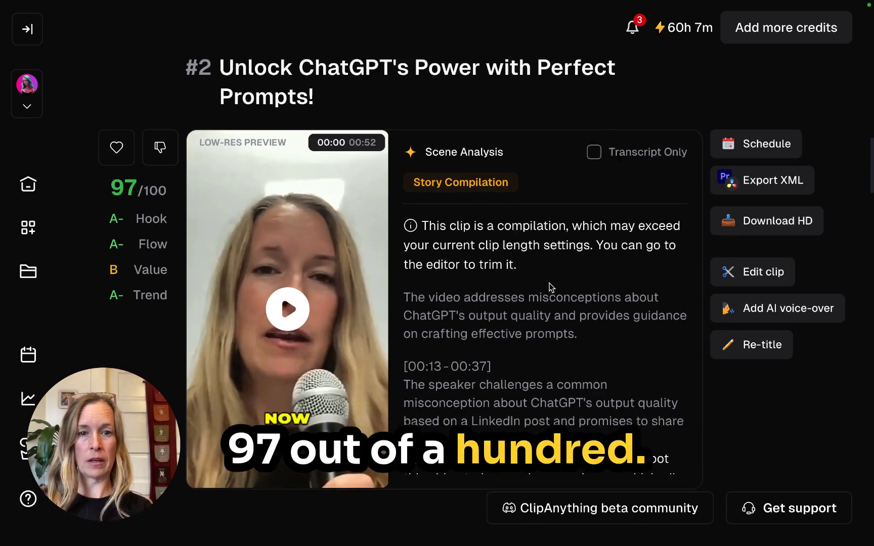
pyautogui.scroll(-3, 552, 288)
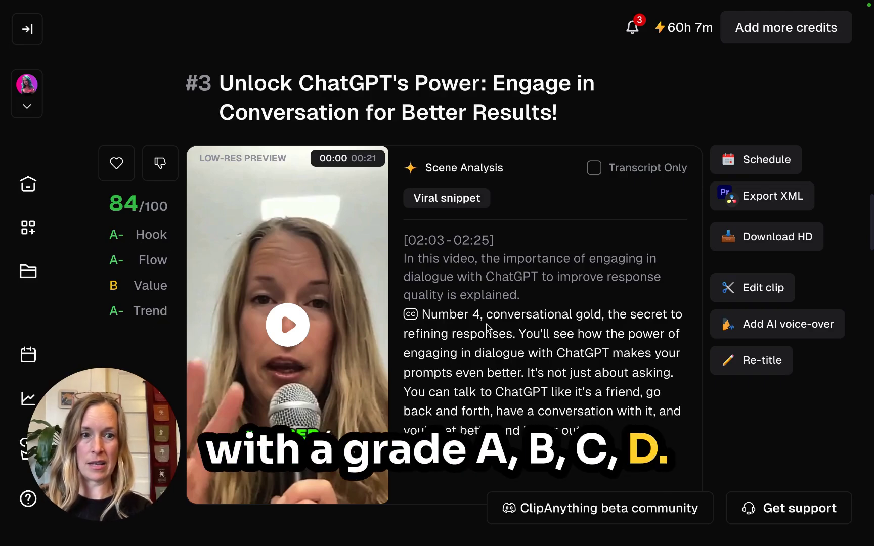
pyautogui.scroll(-15, 542, 340)
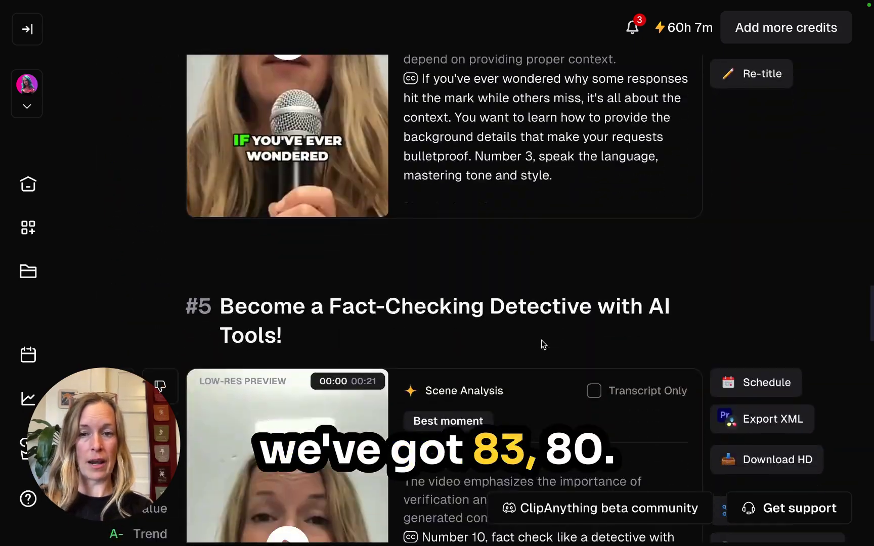
pyautogui.scroll(-15, 542, 340)
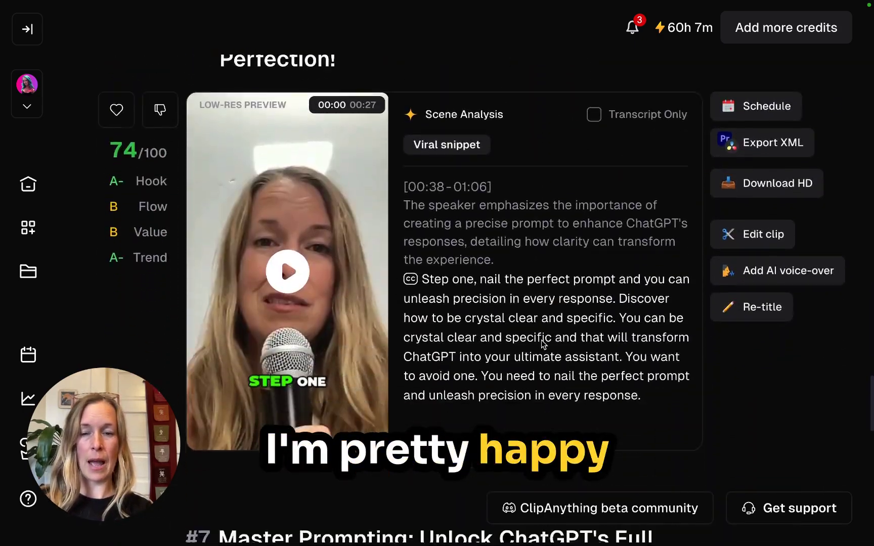
pyautogui.scroll(-10, 542, 344)
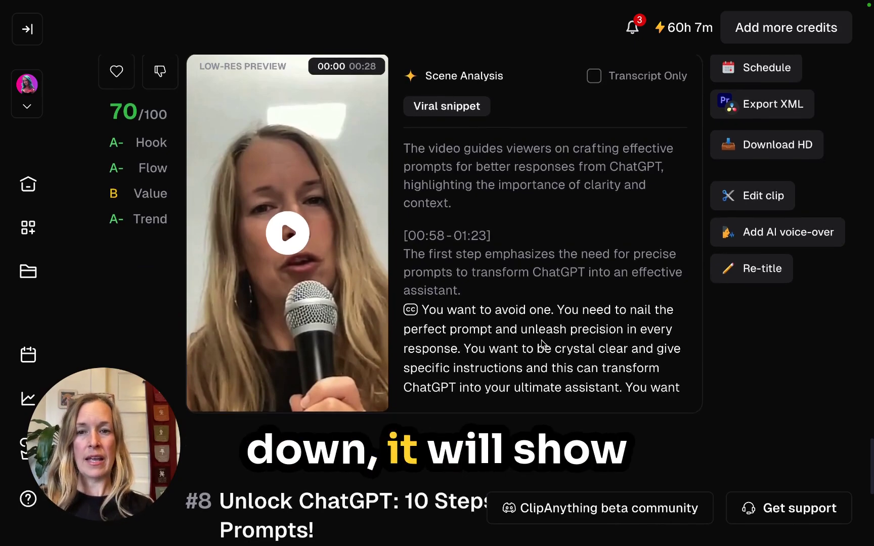
pyautogui.scroll(-8, 542, 340)
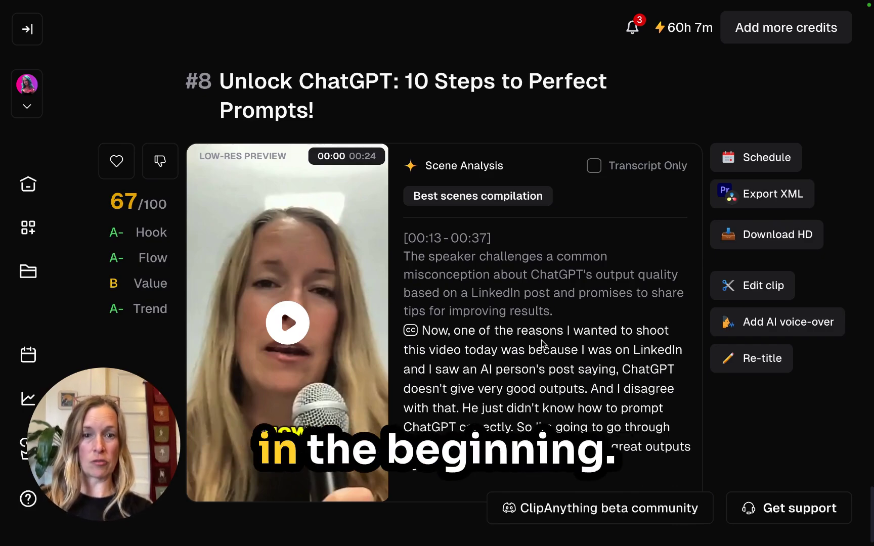
pyautogui.scroll(1, 542, 340)
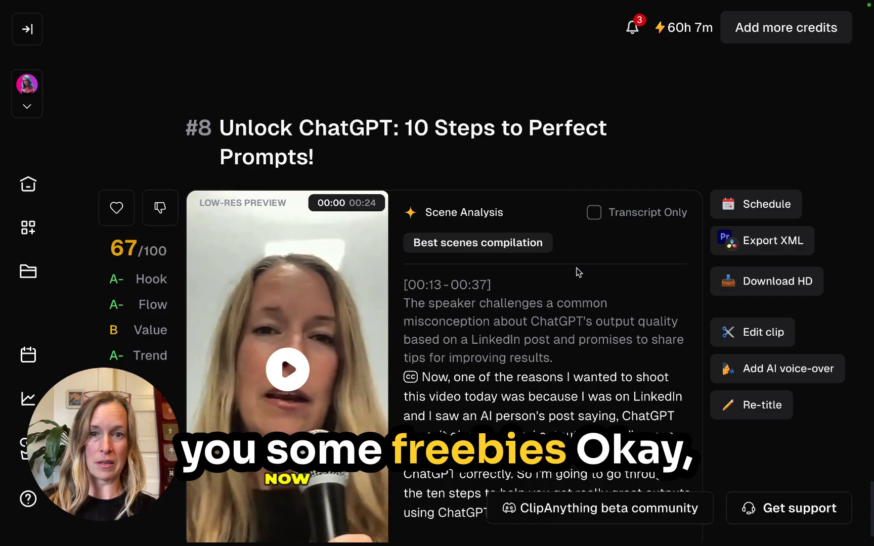
# - Open clip #1, "Unlock ChatGPT: Perfect Prompts for Flawless Responses!", for editing
pyautogui.scroll(20, 578, 272)
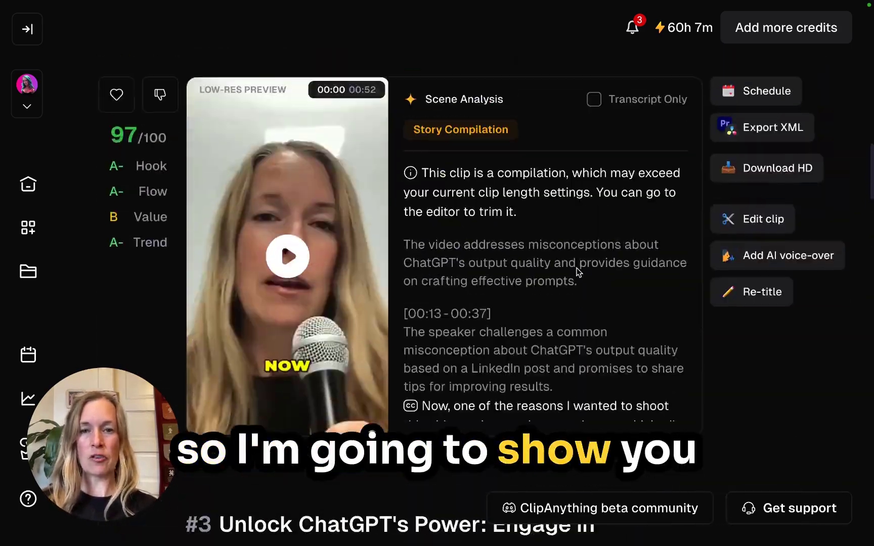
pyautogui.scroll(10, 579, 272)
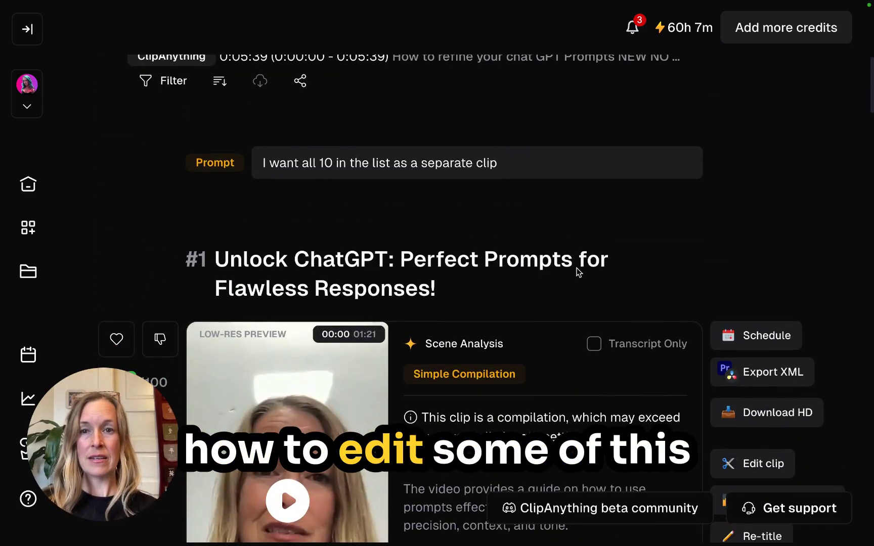
pyautogui.scroll(-3, 576, 272)
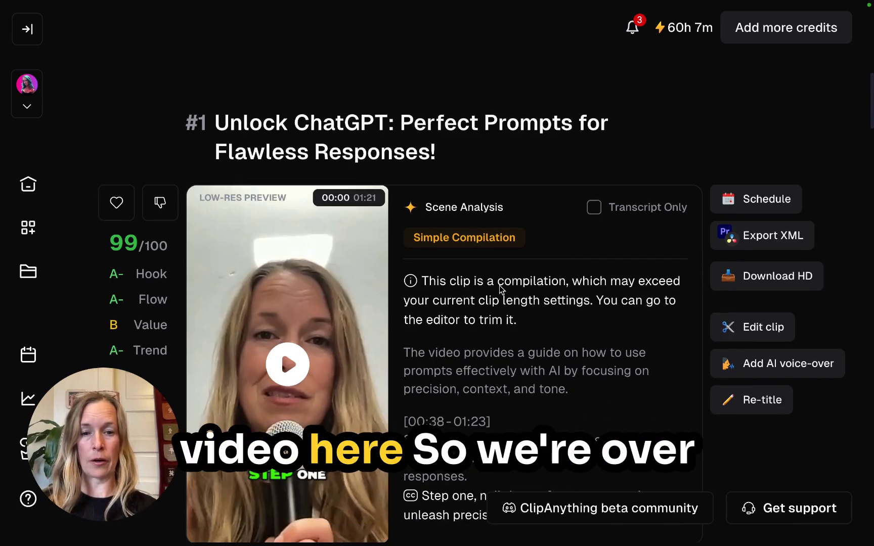
pyautogui.scroll(-1, 501, 288)
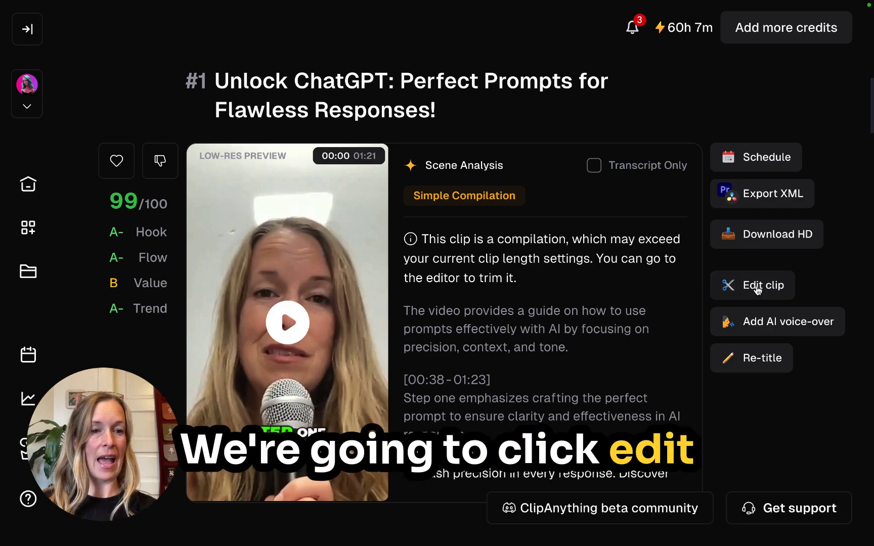
pyautogui.click(759, 286)
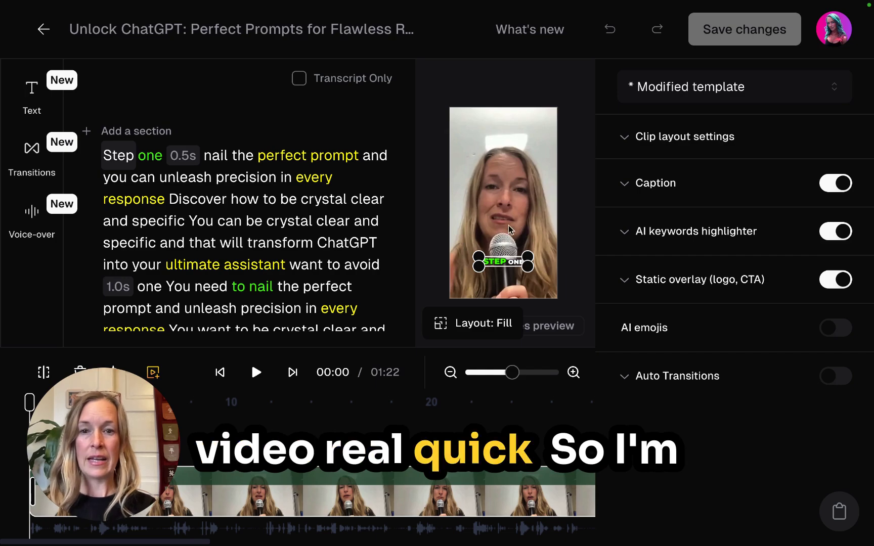
# - Read through the clip's transcript and play the clip from the start up to the words "ultimate assistant"
pyautogui.scroll(-1, 295, 267)
pyautogui.scroll(-5, 295, 267)
pyautogui.scroll(5, 295, 266)
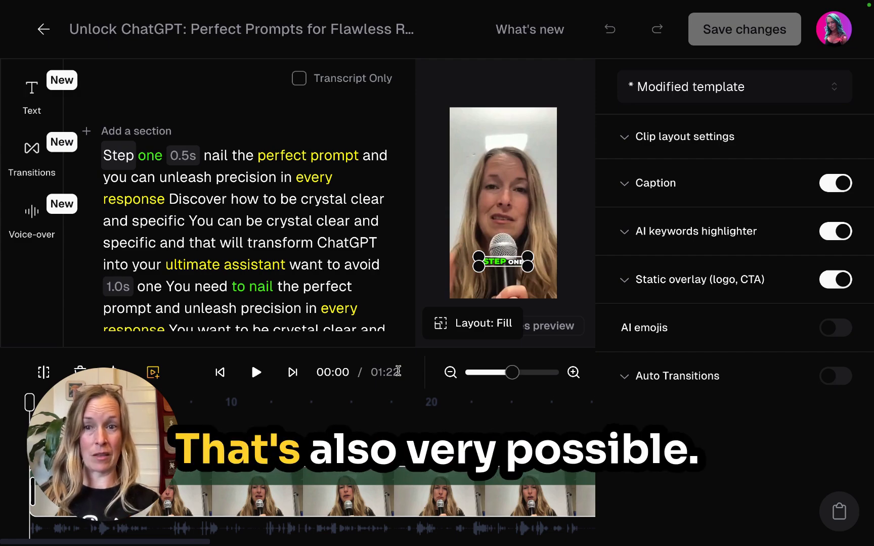
pyautogui.scroll(-3, 349, 323)
pyautogui.scroll(-3, 348, 323)
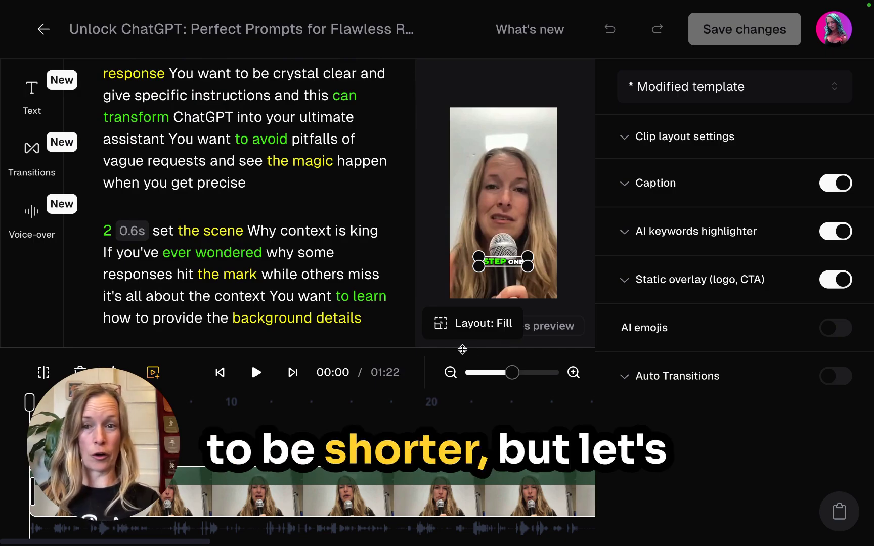
pyautogui.scroll(6, 357, 311)
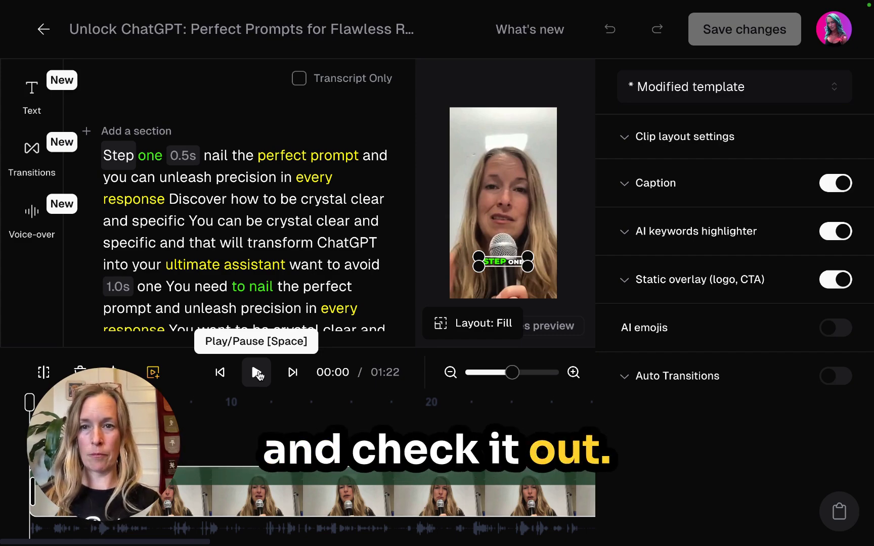
pyautogui.click(257, 373)
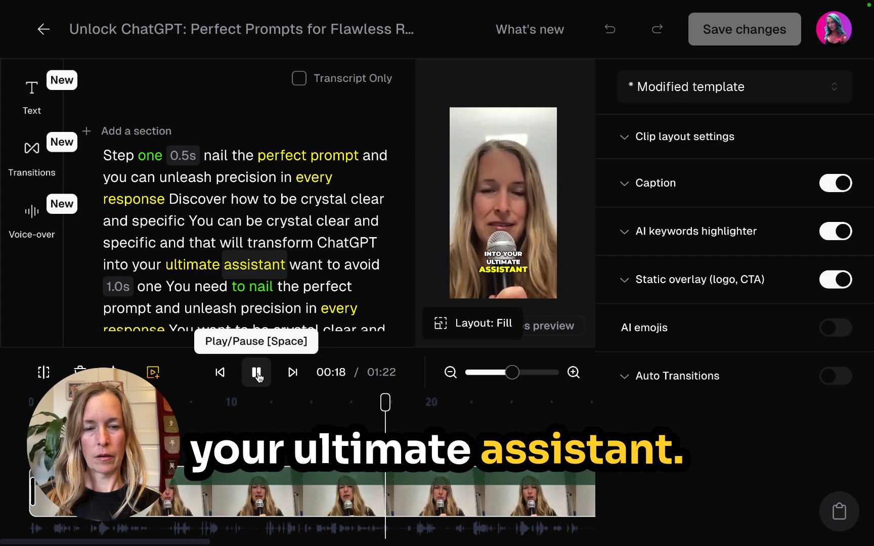
pyautogui.click(257, 373)
# - Split the clip at 00:11, right after the words "crystal clear and specific"
pyautogui.moveTo(387, 404); pyautogui.dragTo(223, 404)
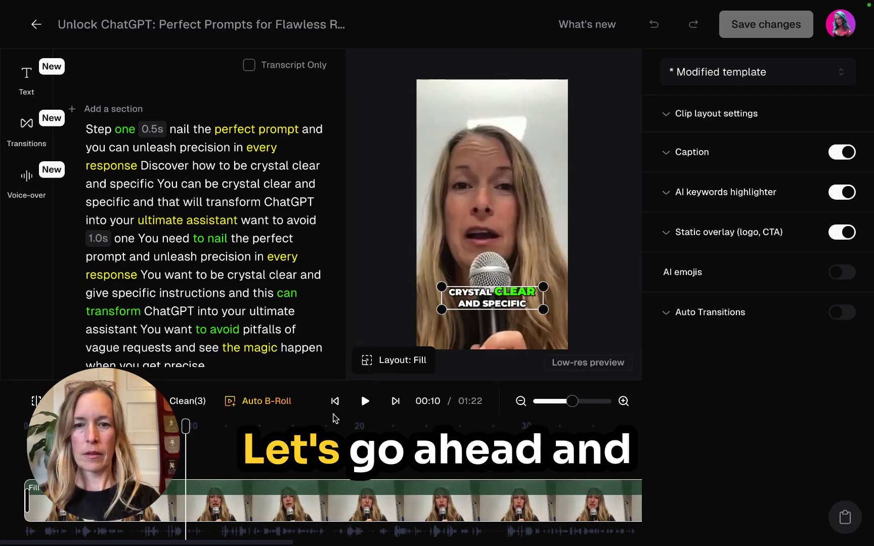
pyautogui.click(365, 402)
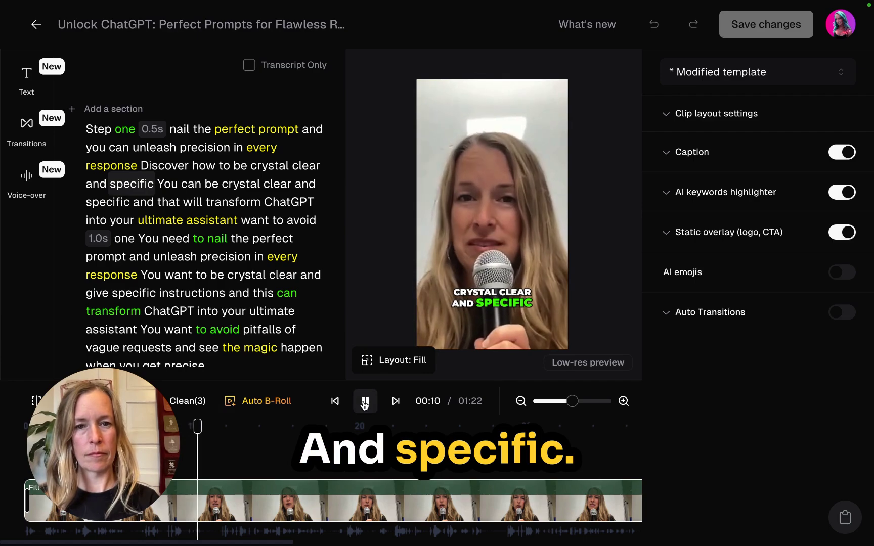
pyautogui.click(365, 402)
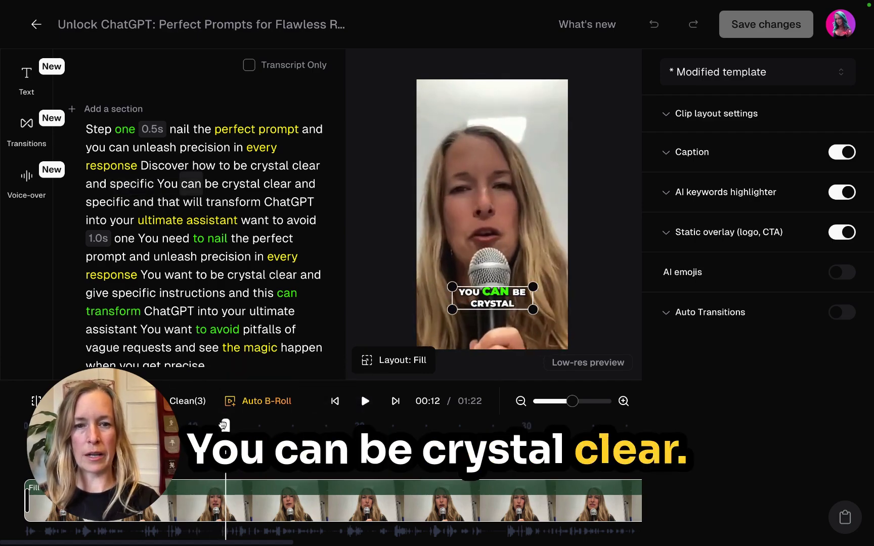
pyautogui.press('Left')
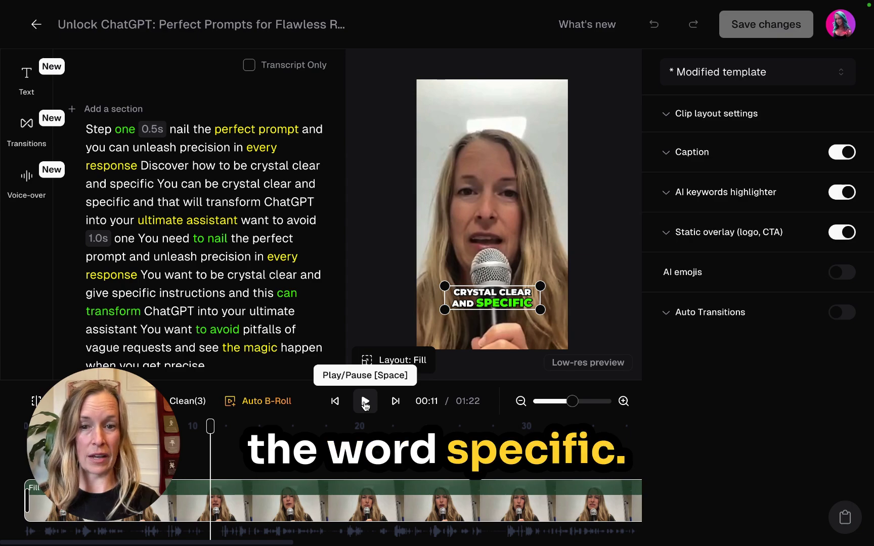
pyautogui.click(365, 402)
pyautogui.click(365, 402)
pyautogui.click(365, 402)
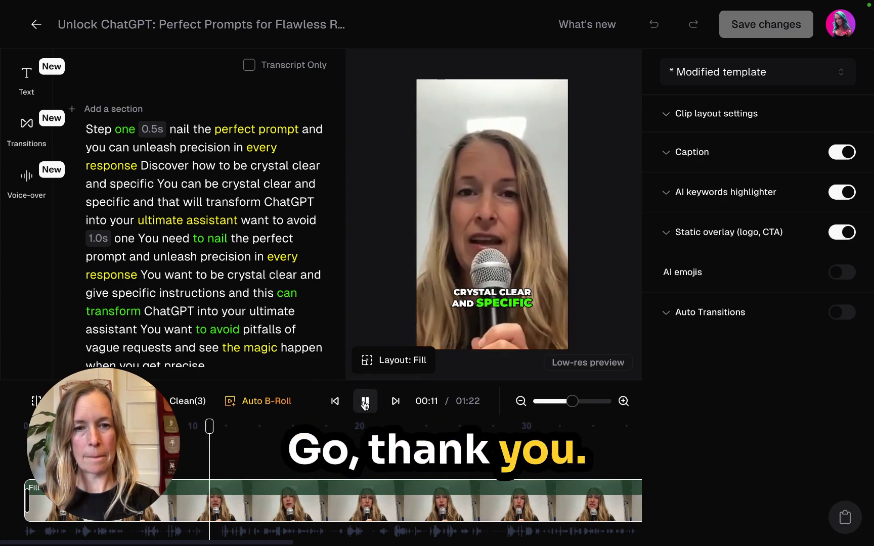
pyautogui.click(365, 403)
pyautogui.moveTo(104, 431); pyautogui.dragTo(104, 263)
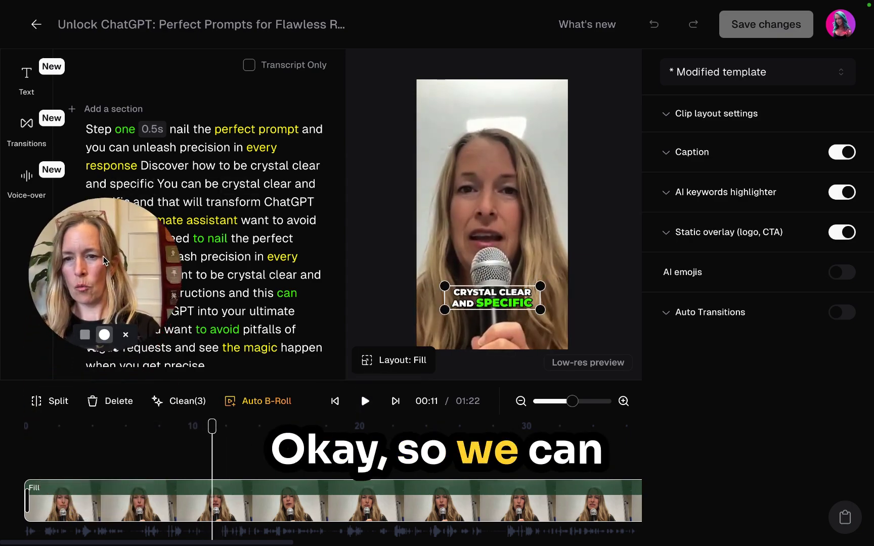
pyautogui.click(46, 401)
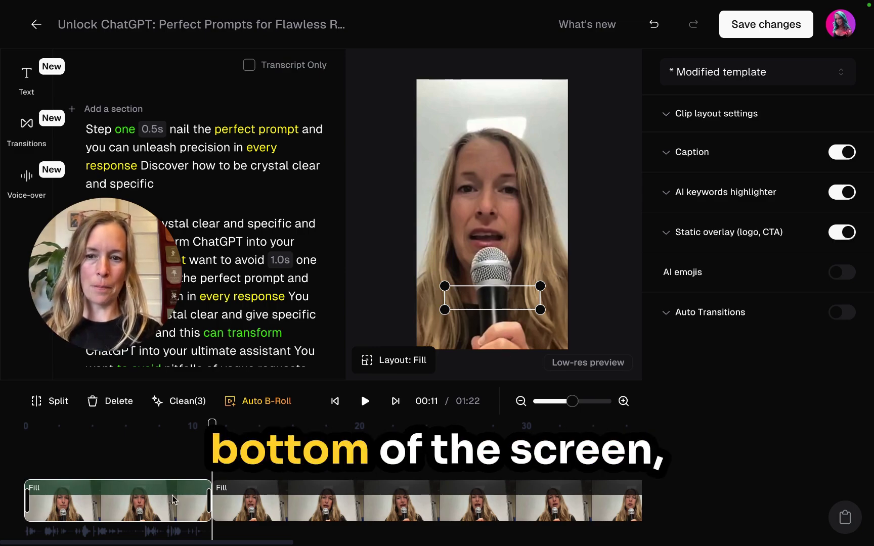
pyautogui.moveTo(111, 296)
pyautogui.moveTo(111, 296); pyautogui.dragTo(792, 461)
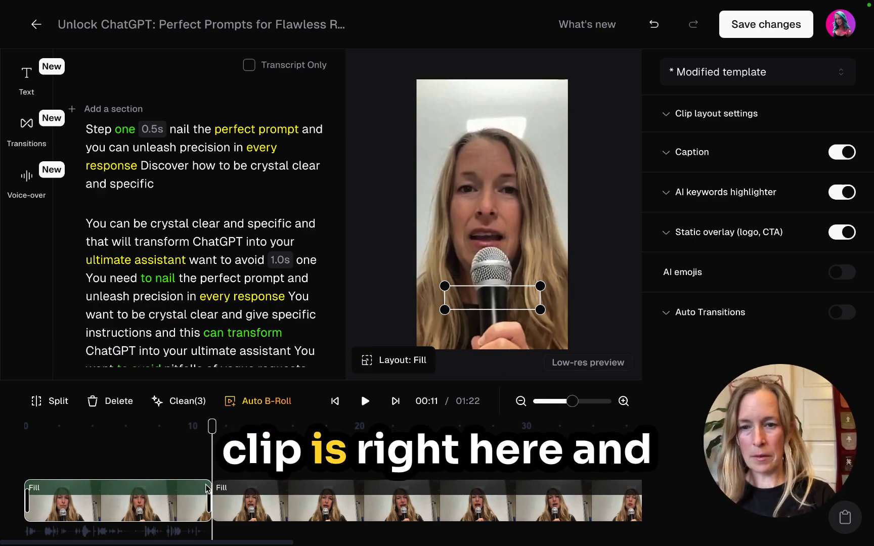
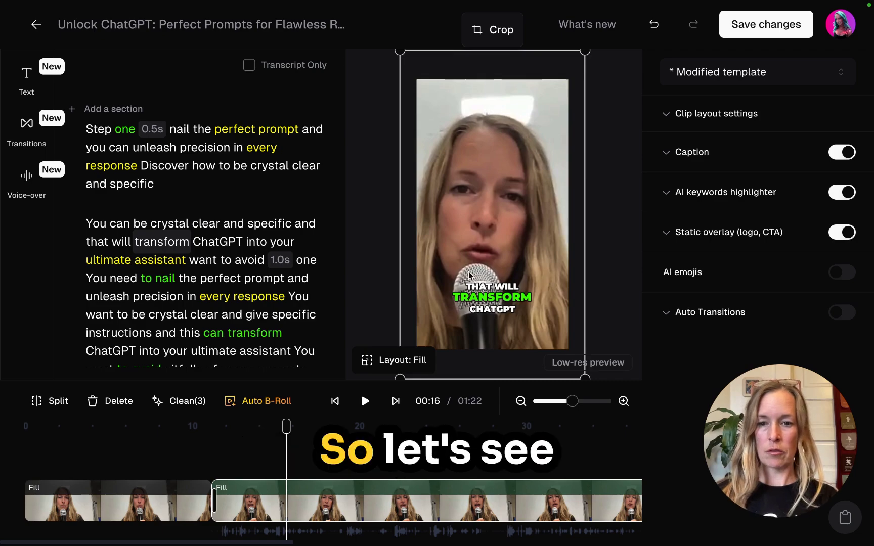
# - Play the clip from shortly before the split through to "into your ultimate assistant" to check the transition between the sections
pyautogui.moveTo(286, 427); pyautogui.dragTo(172, 427)
pyautogui.click(364, 402)
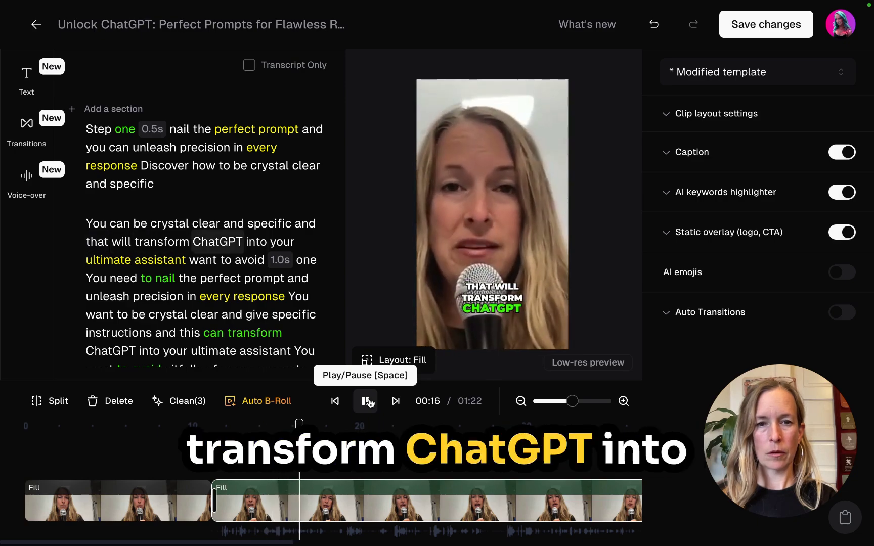
pyautogui.click(365, 402)
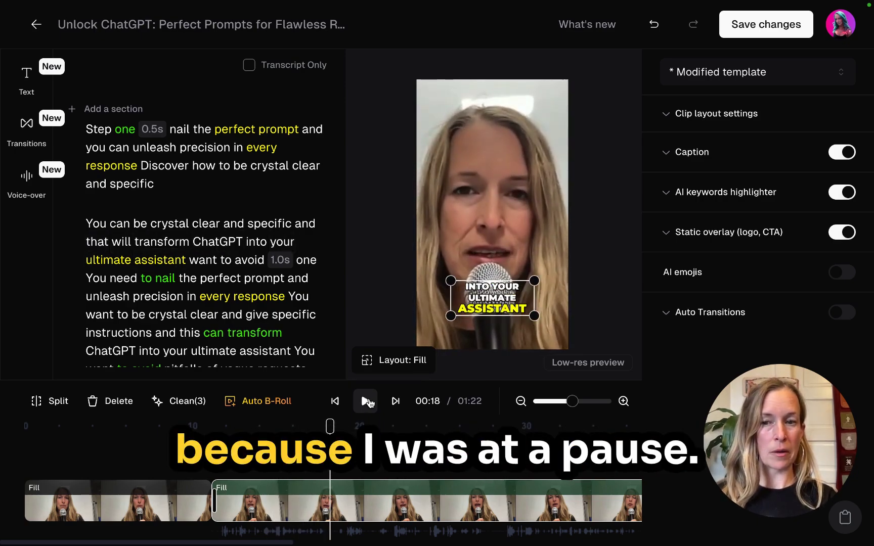
# - Split the clip at 00:18, right after "ultimate assistant", and scale the following section's video down to fit the vertical frame
pyautogui.click(52, 402)
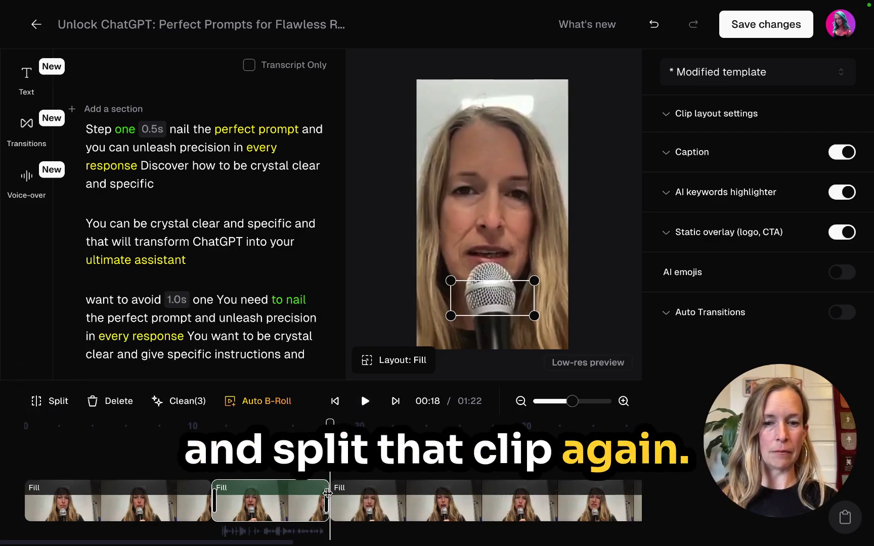
pyautogui.click(381, 499)
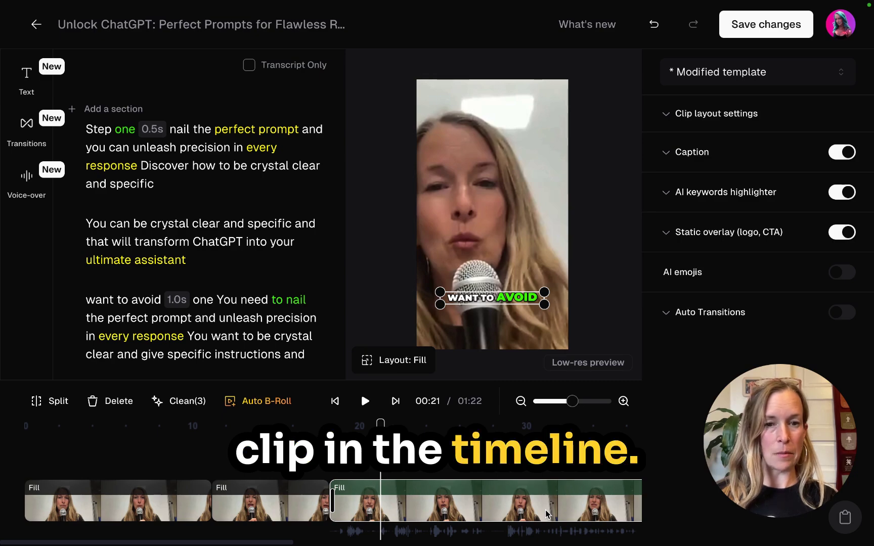
pyautogui.click(506, 367)
pyautogui.moveTo(585, 379); pyautogui.dragTo(580, 374)
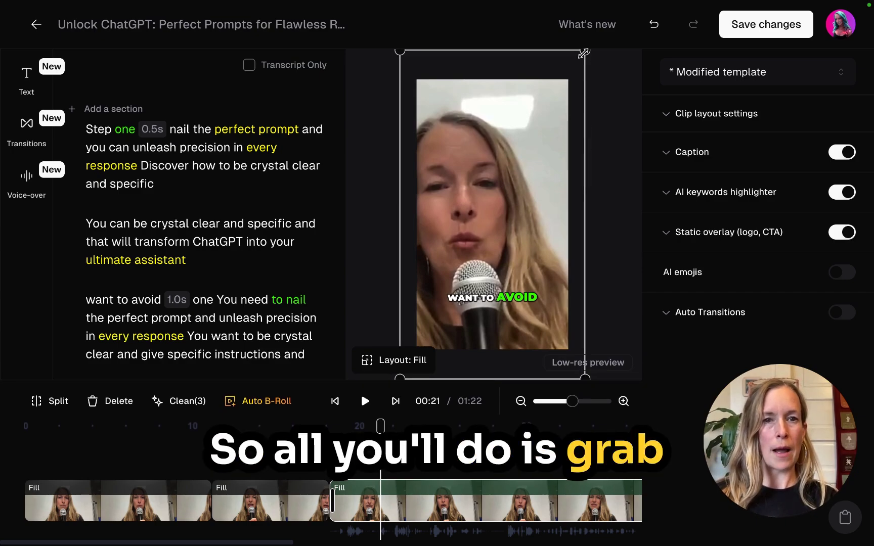
pyautogui.moveTo(584, 53); pyautogui.dragTo(569, 79)
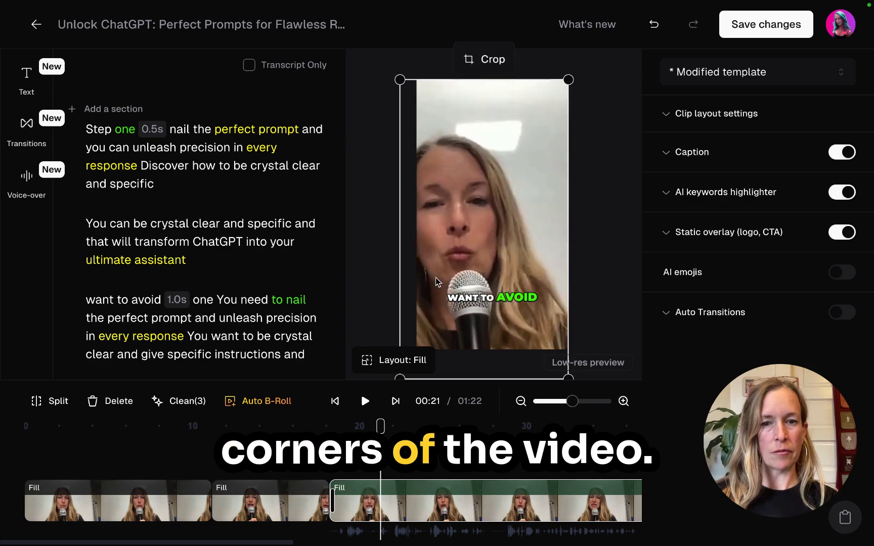
pyautogui.moveTo(400, 79); pyautogui.dragTo(444, 102)
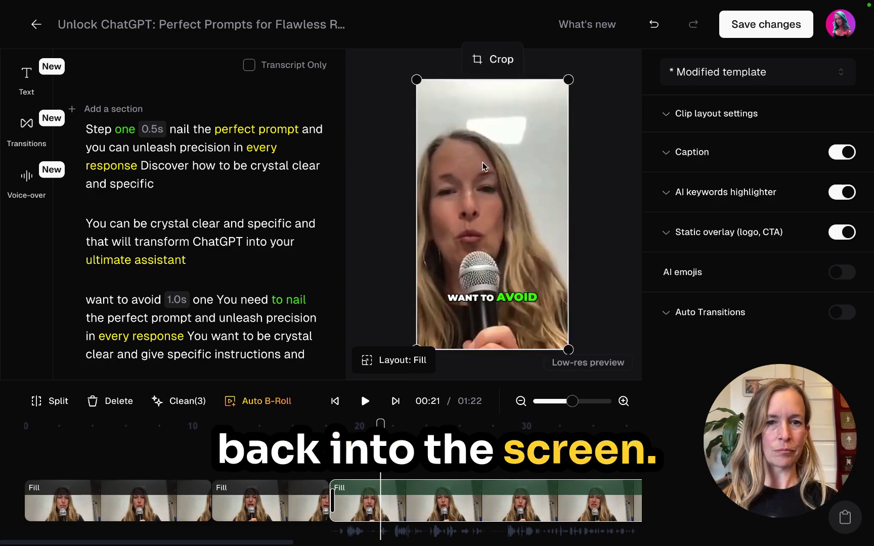
pyautogui.moveTo(483, 183)
pyautogui.mouseDown()
pyautogui.moveTo(464, 222)
pyautogui.moveTo(499, 210)
pyautogui.moveTo(466, 189)
pyautogui.moveTo(474, 177)
pyautogui.moveTo(485, 181)
pyautogui.moveTo(450, 190)
pyautogui.moveTo(488, 190)
pyautogui.moveTo(486, 178)
pyautogui.mouseUp()
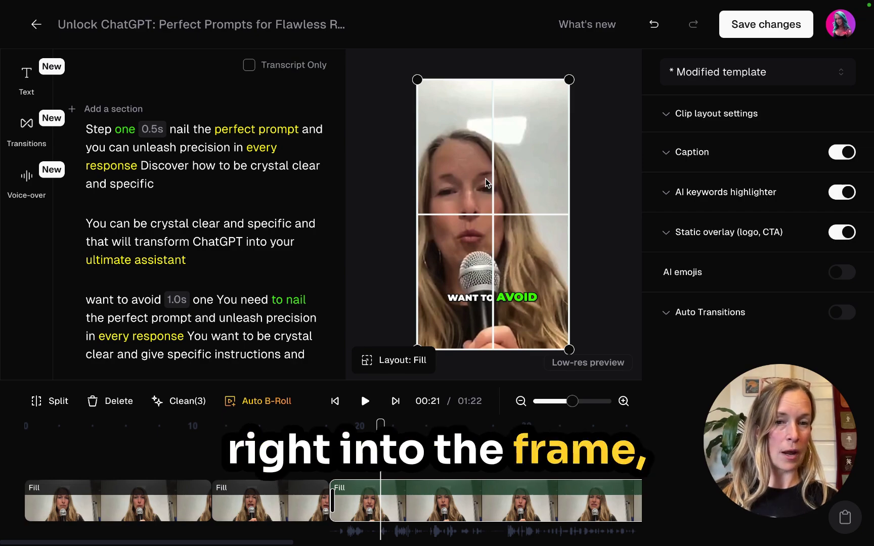
pyautogui.moveTo(486, 178); pyautogui.dragTo(486, 178)
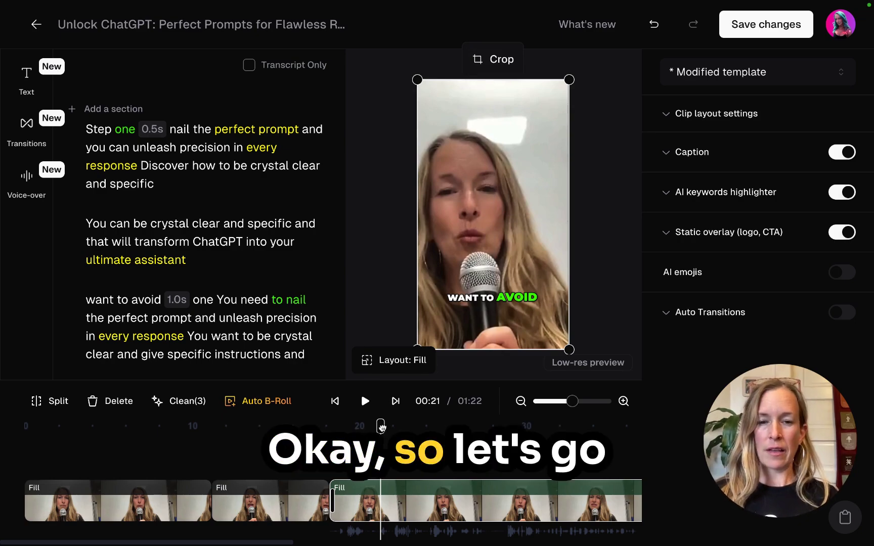
# - Play the clip from the start through to the words "into your ultimate assistant" to review the first two sections
pyautogui.moveTo(381, 427); pyautogui.dragTo(25, 435)
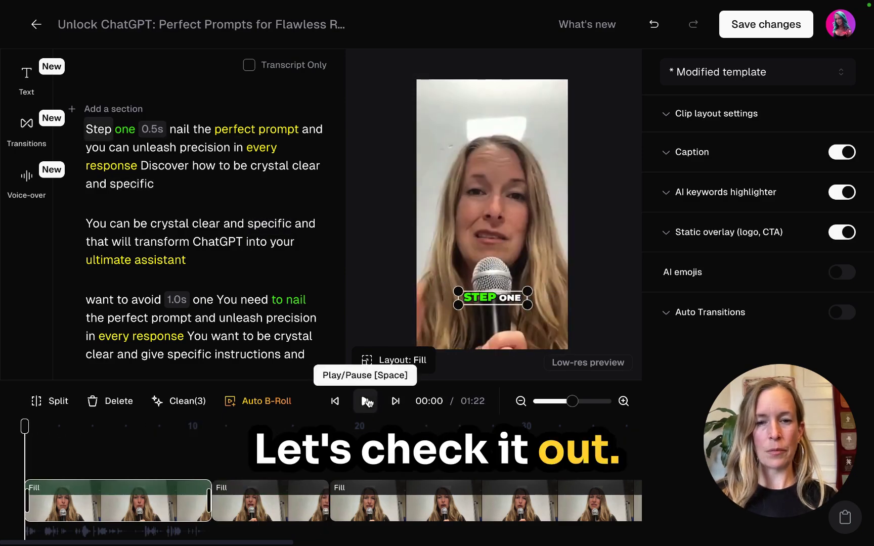
pyautogui.click(366, 402)
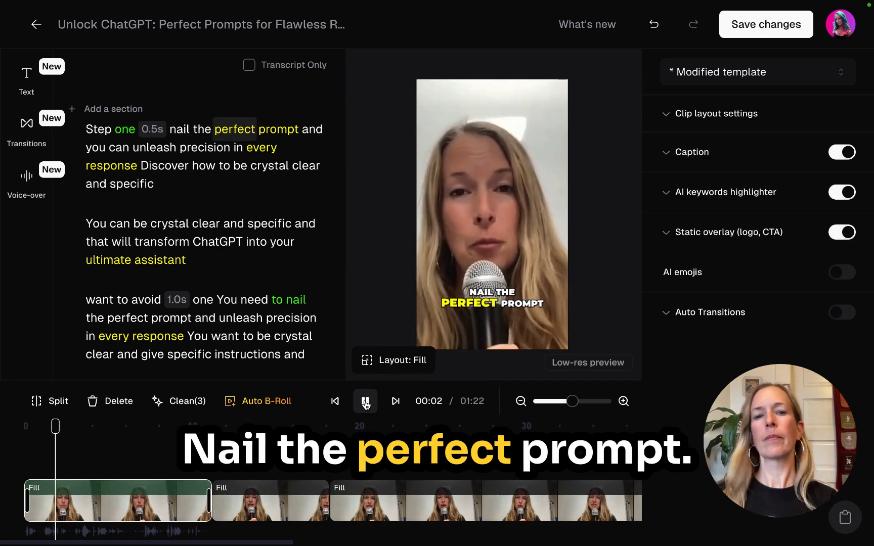
pyautogui.click(365, 402)
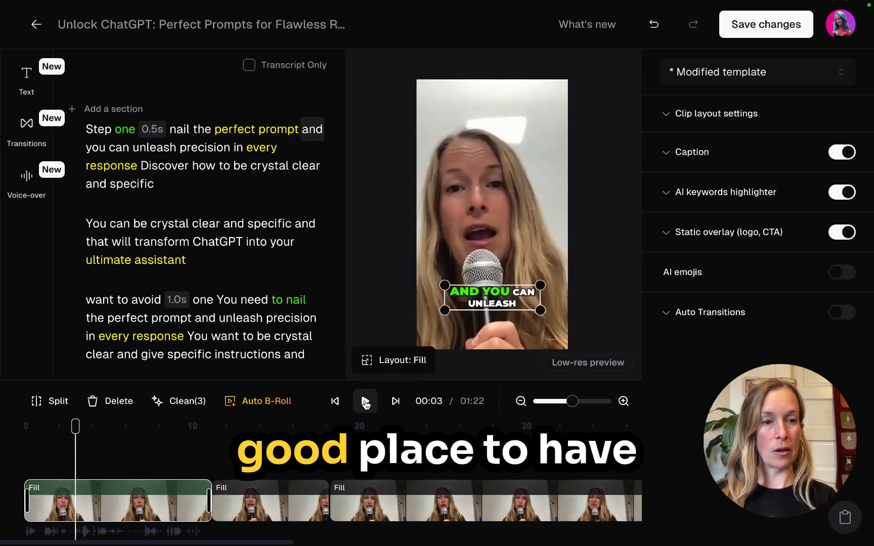
pyautogui.click(337, 401)
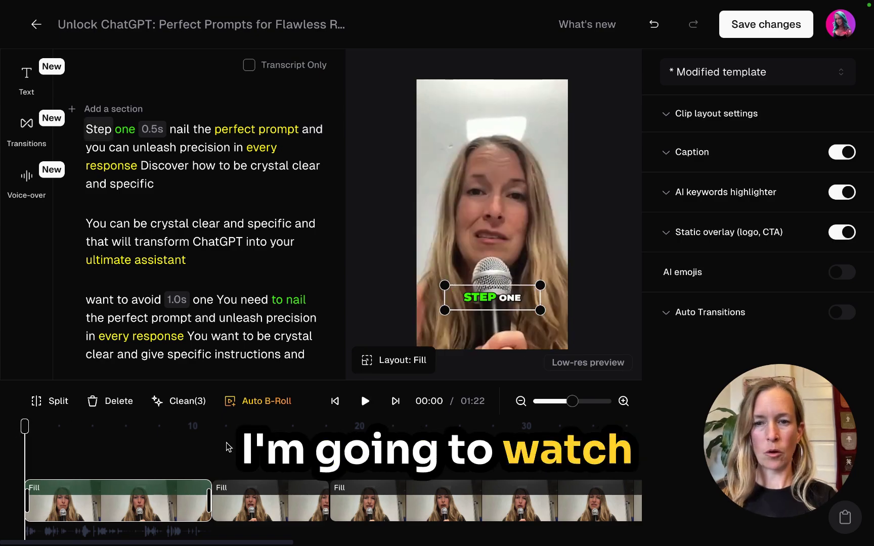
pyautogui.click(365, 402)
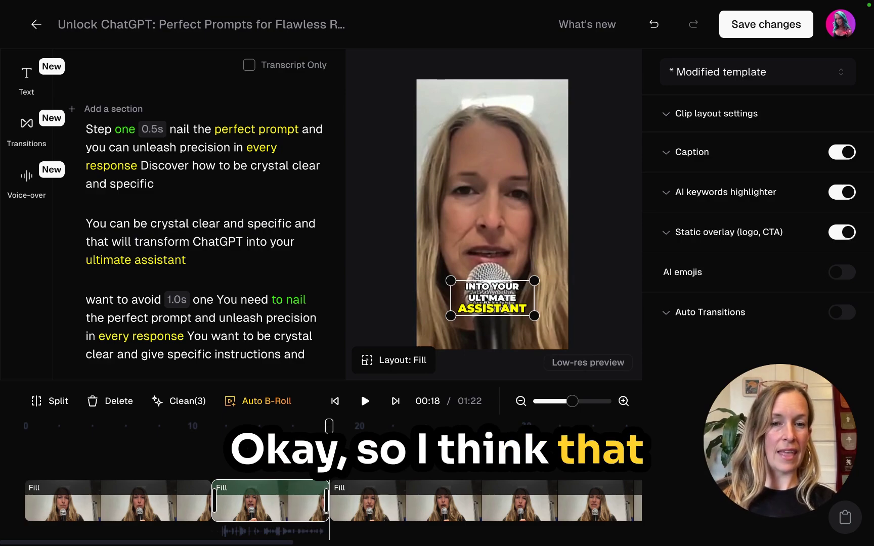
# - Delete the opening section, from "Step one" to "crystal clear and specific", and play the clip from its new start
pyautogui.click(113, 502)
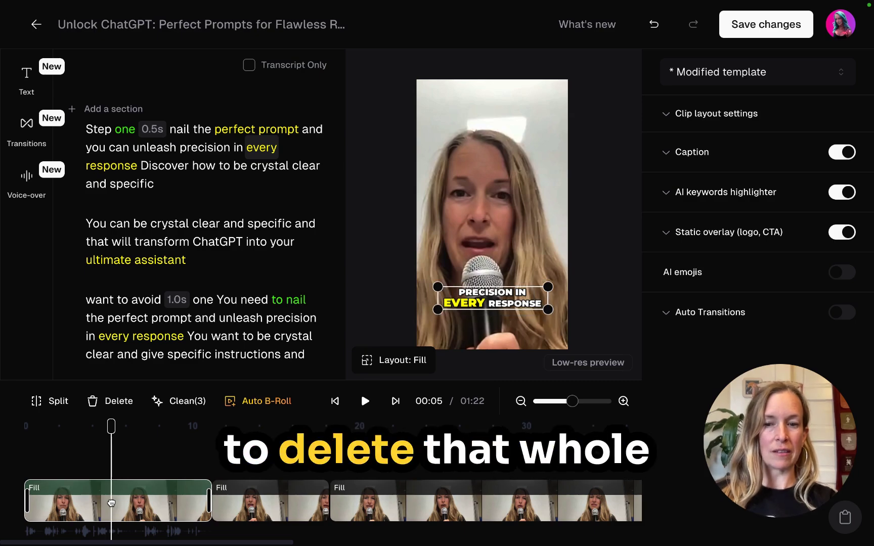
pyautogui.press('Delete')
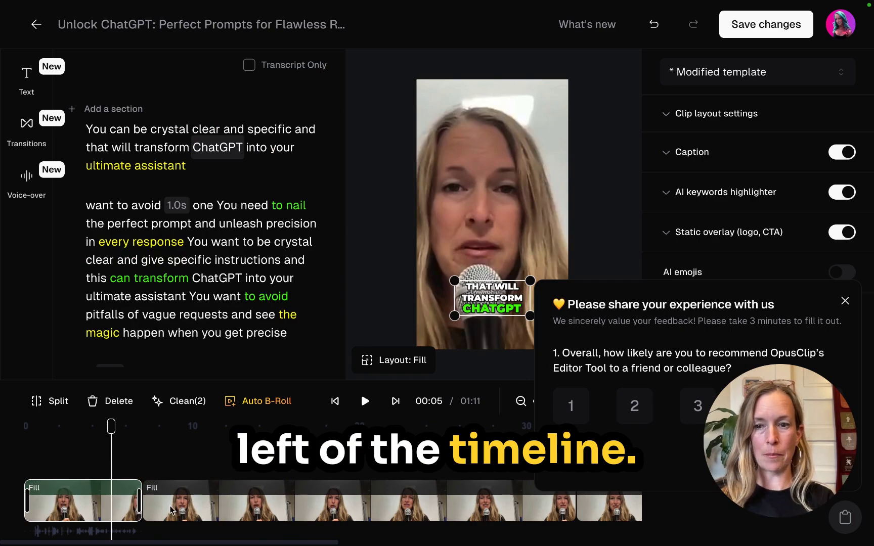
pyautogui.moveTo(108, 429); pyautogui.dragTo(24, 427)
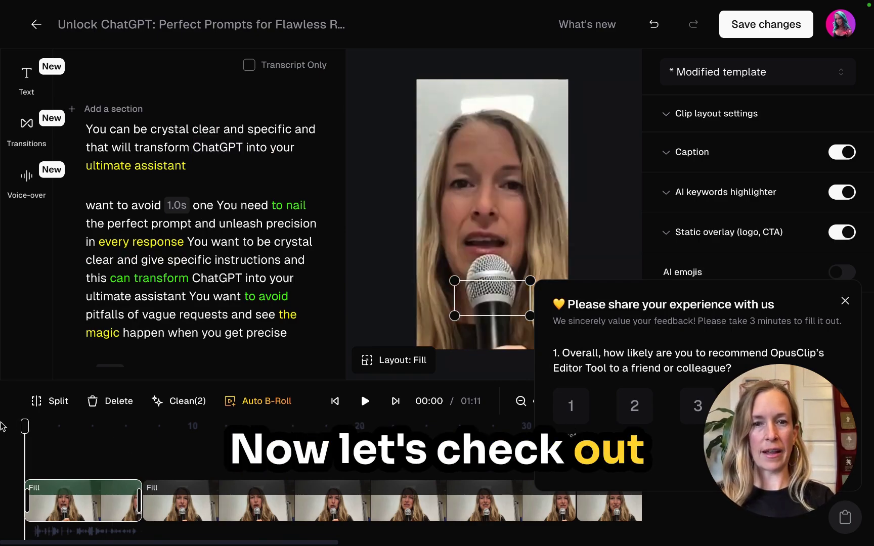
pyautogui.click(365, 402)
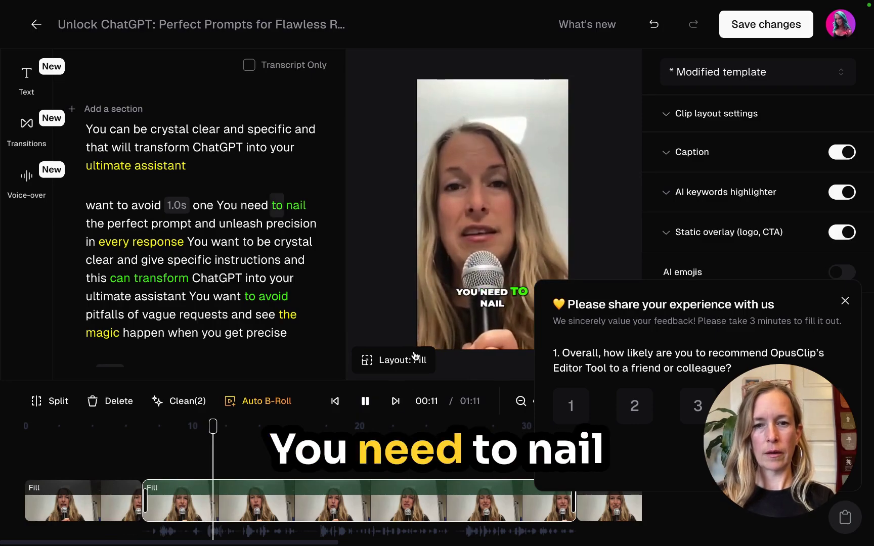
pyautogui.click(363, 403)
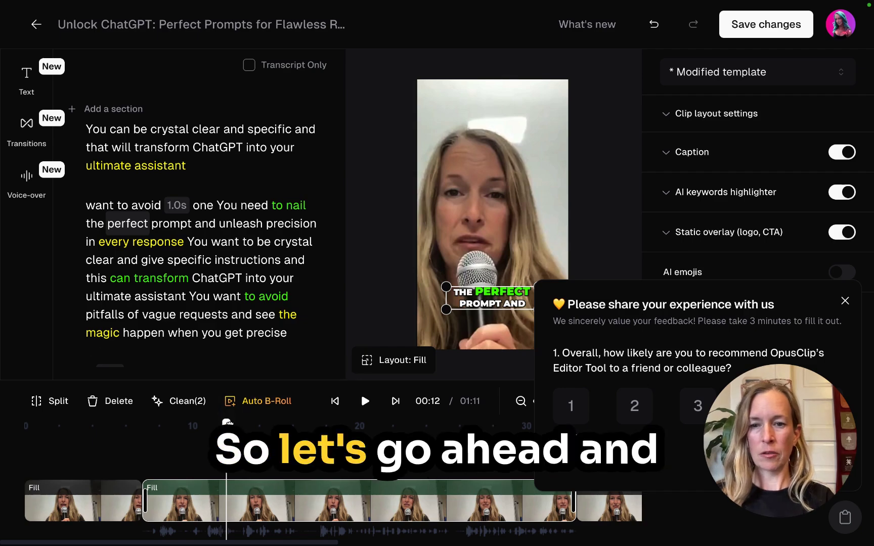
# - Try deleting the section "You can be crystal clear" to "ultimate assistant", replay the new start and undo the deletion
pyautogui.moveTo(226, 427); pyautogui.dragTo(128, 428)
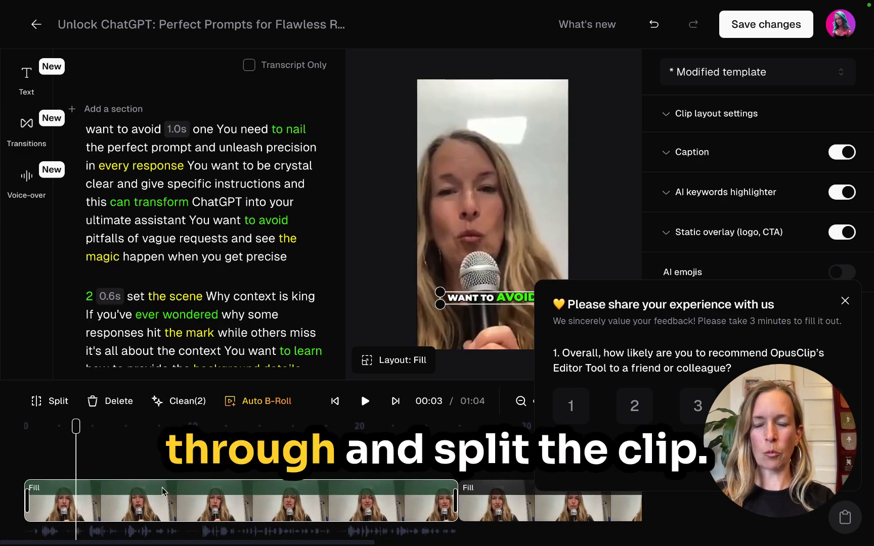
pyautogui.moveTo(75, 426); pyautogui.dragTo(6, 434)
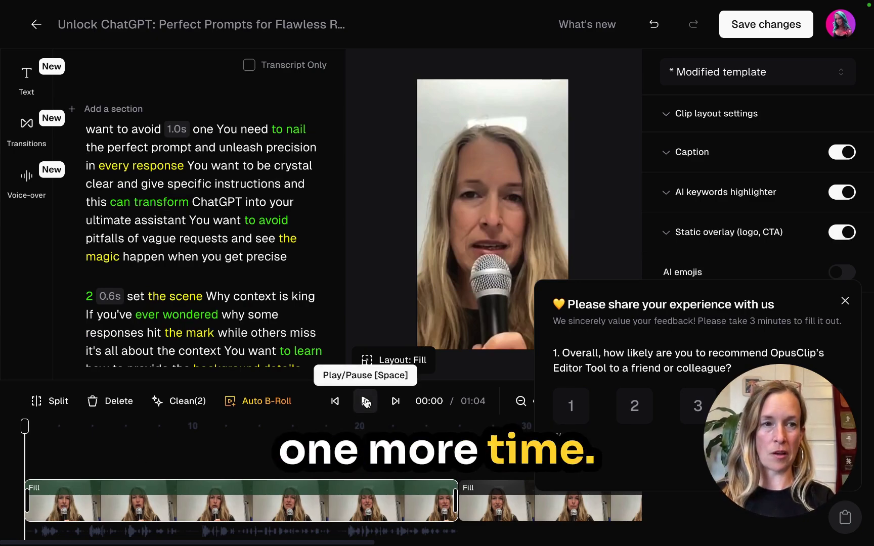
pyautogui.click(365, 402)
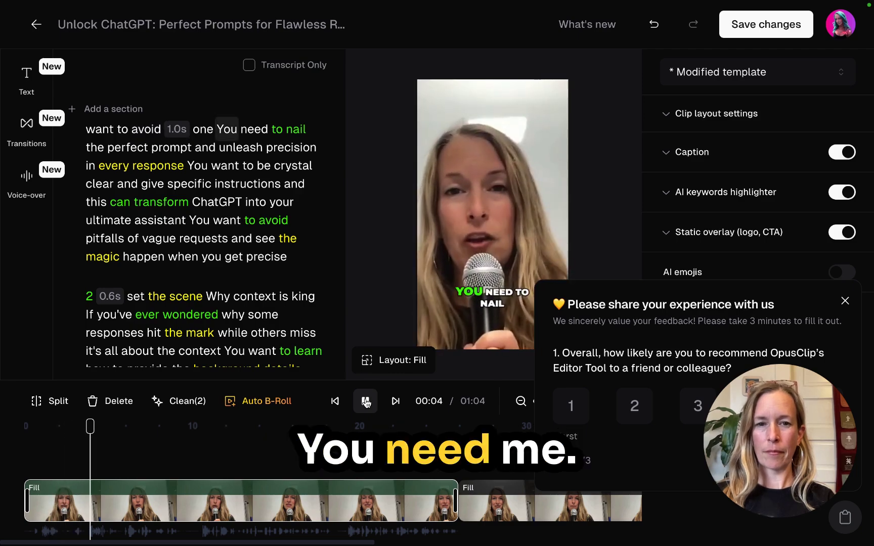
pyautogui.click(365, 403)
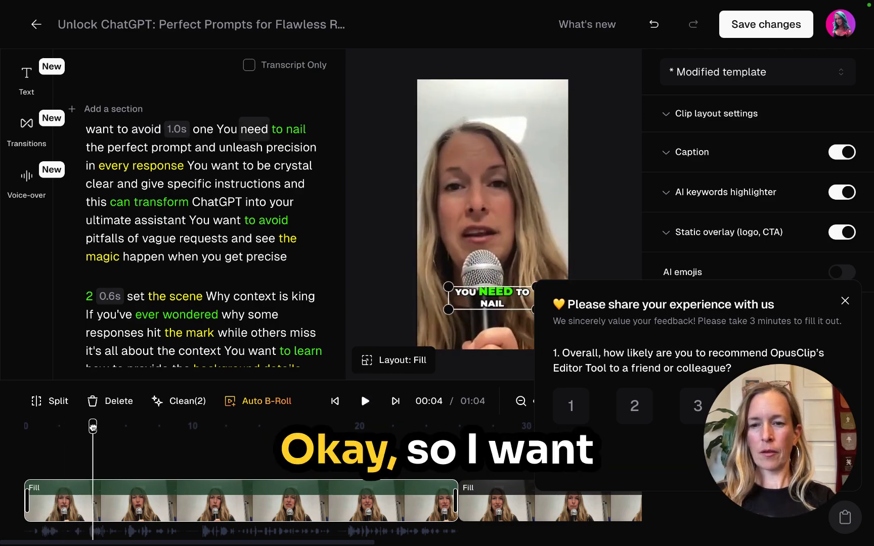
pyautogui.moveTo(94, 428); pyautogui.dragTo(24, 428)
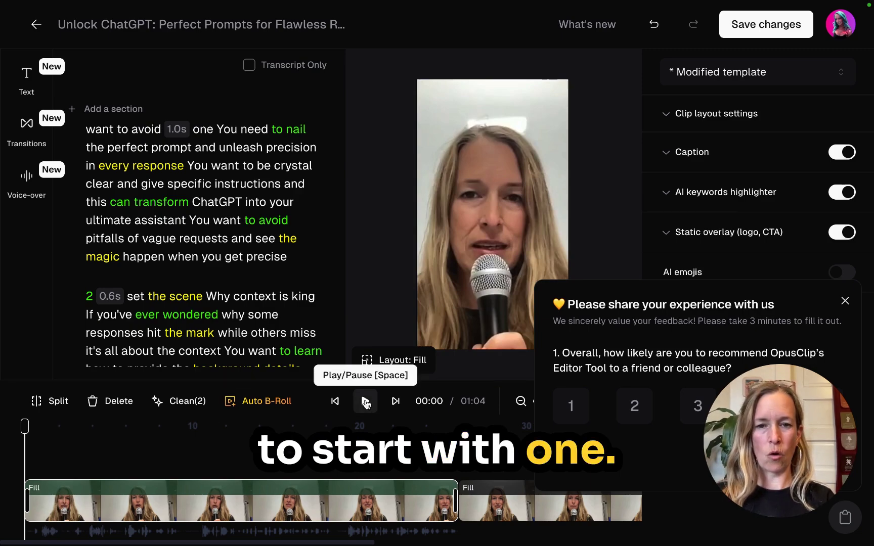
pyautogui.click(366, 402)
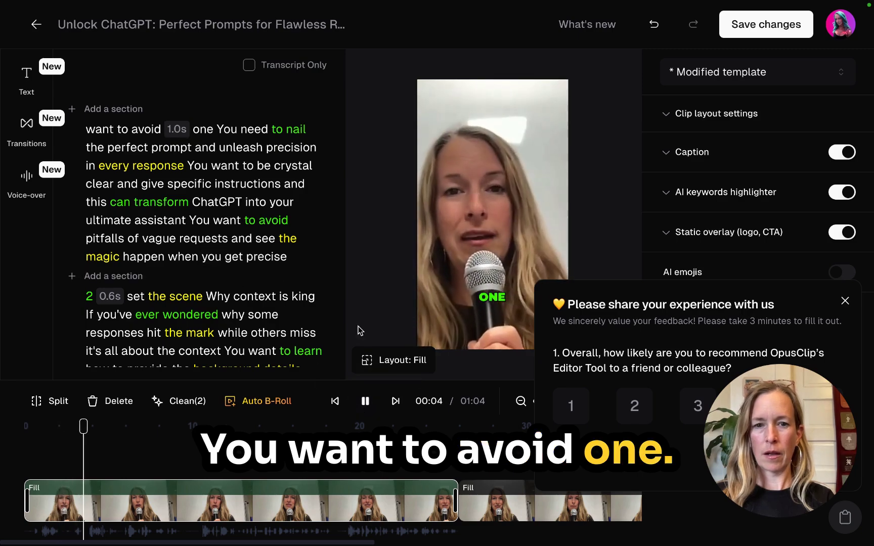
pyautogui.click(365, 403)
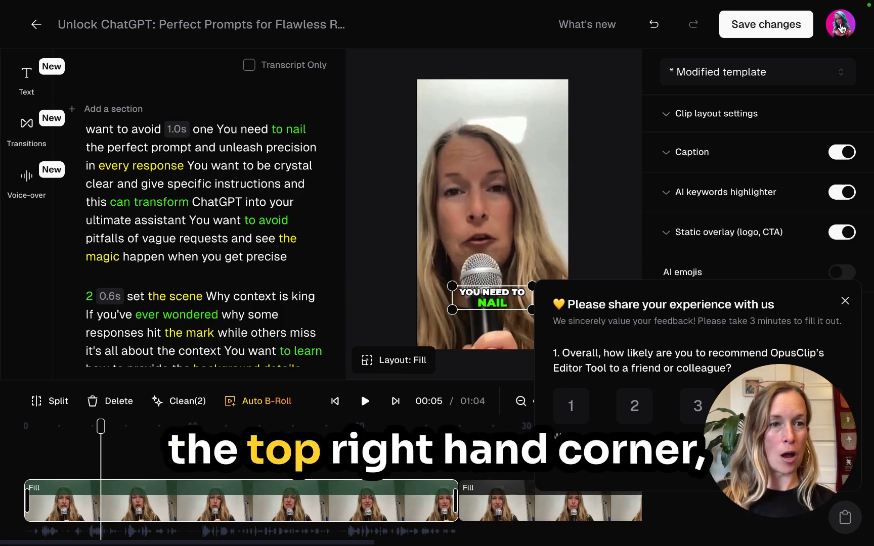
pyautogui.click(654, 27)
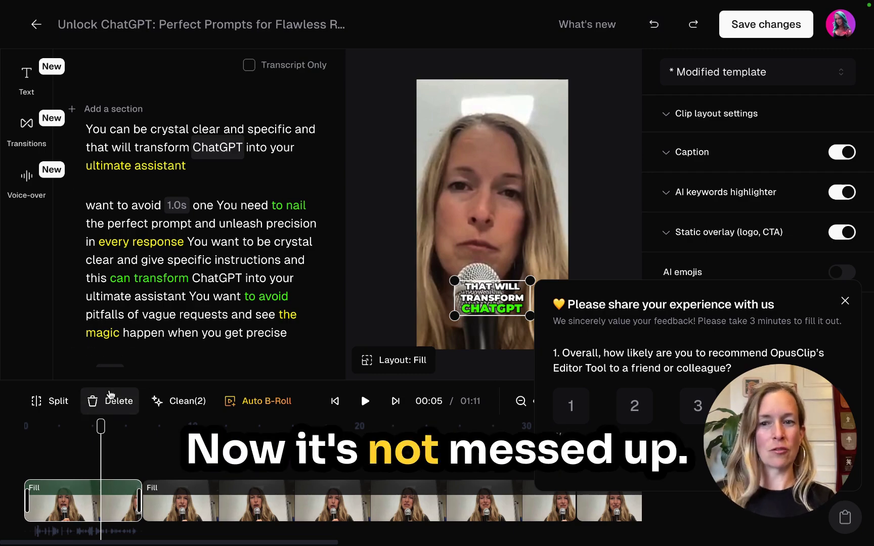
# - Play the clip from the start and replay the part around 00:11 to find where "one" ends and "You need to nail" begins
pyautogui.moveTo(101, 426); pyautogui.dragTo(1, 436)
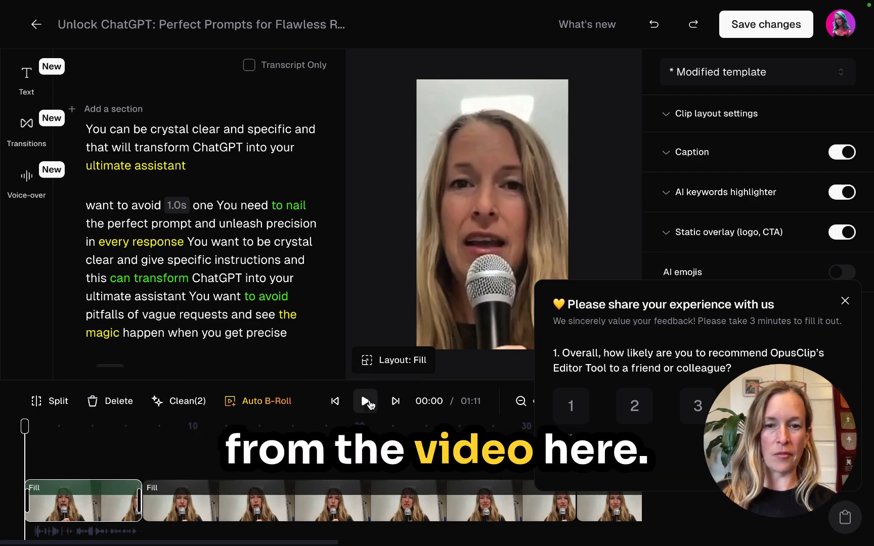
pyautogui.click(368, 403)
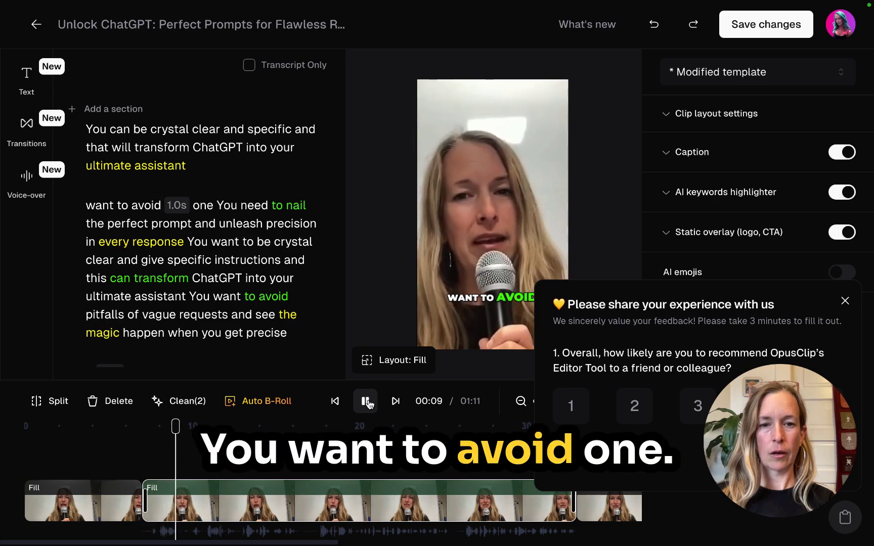
pyautogui.click(366, 402)
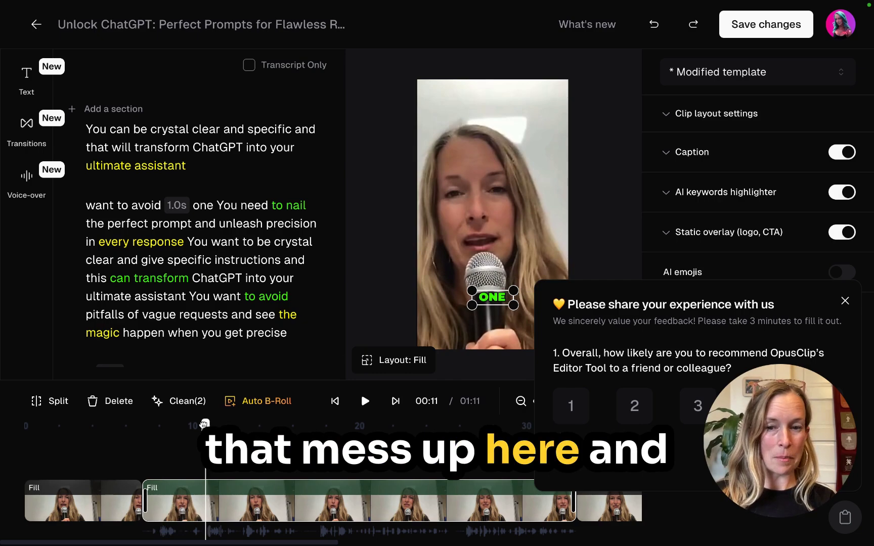
pyautogui.moveTo(206, 424); pyautogui.dragTo(187, 426)
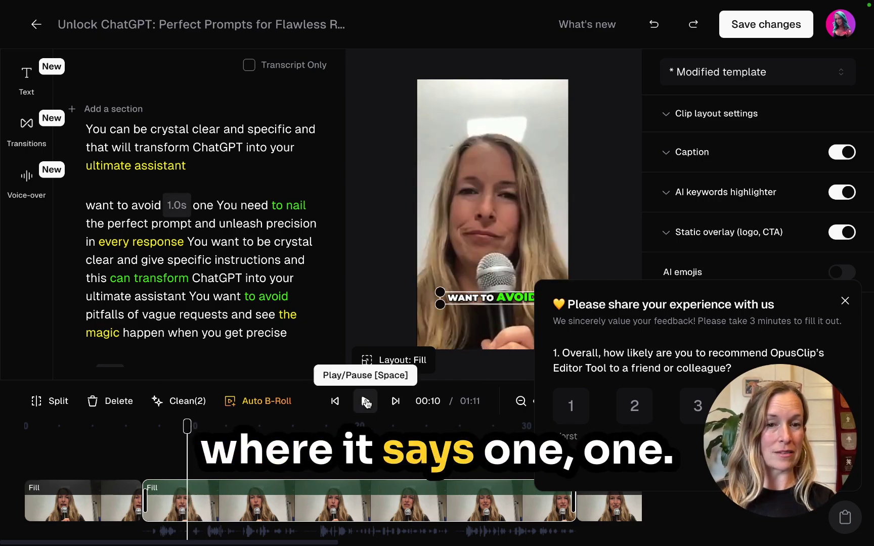
pyautogui.click(366, 403)
pyautogui.click(366, 403)
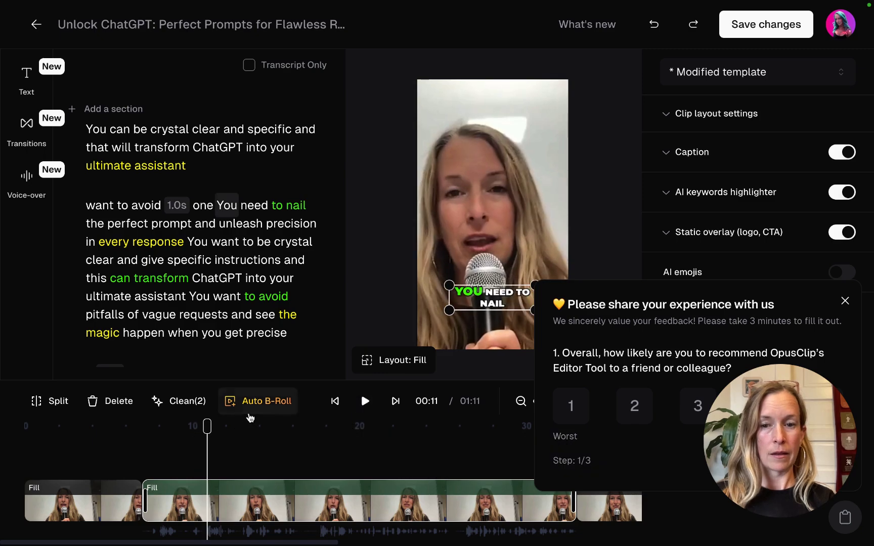
# - Split the clip at 00:11, right after "one", and delete the short section "want to avoid one"
pyautogui.click(205, 426)
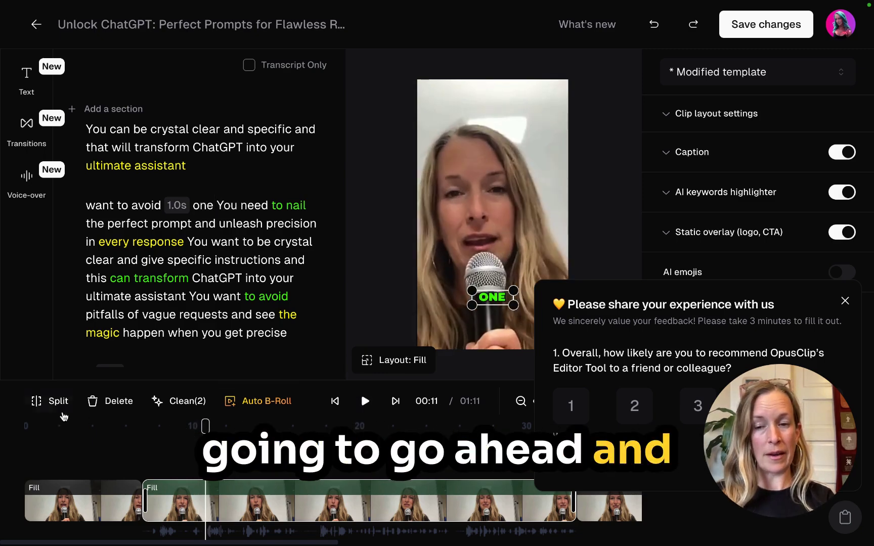
pyautogui.click(58, 404)
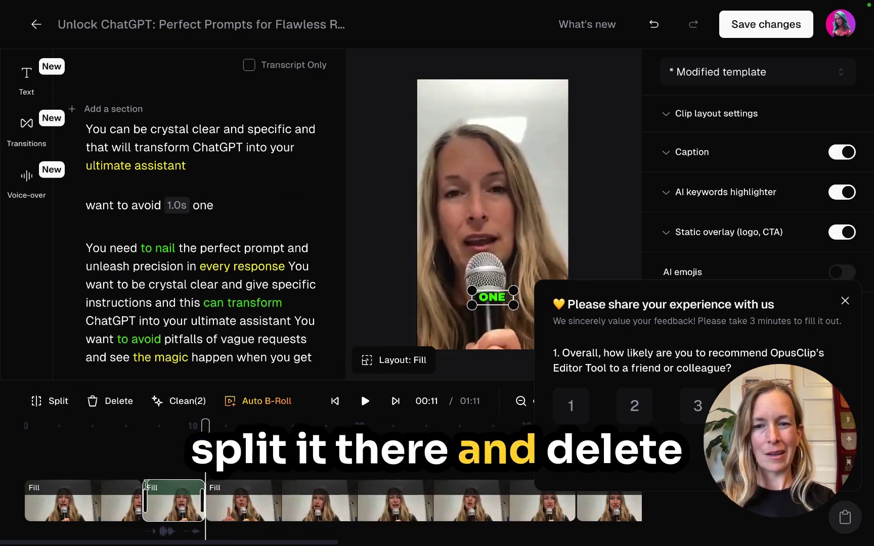
pyautogui.click(168, 495)
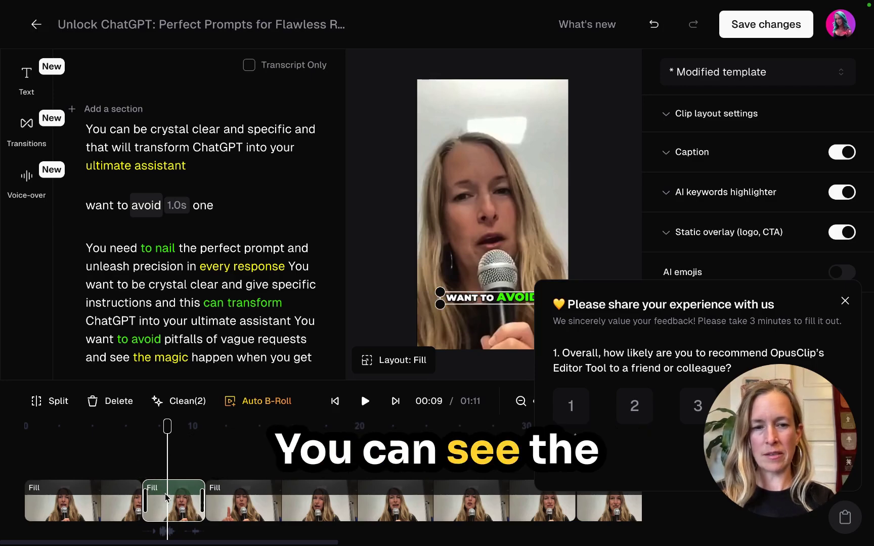
pyautogui.press('Delete')
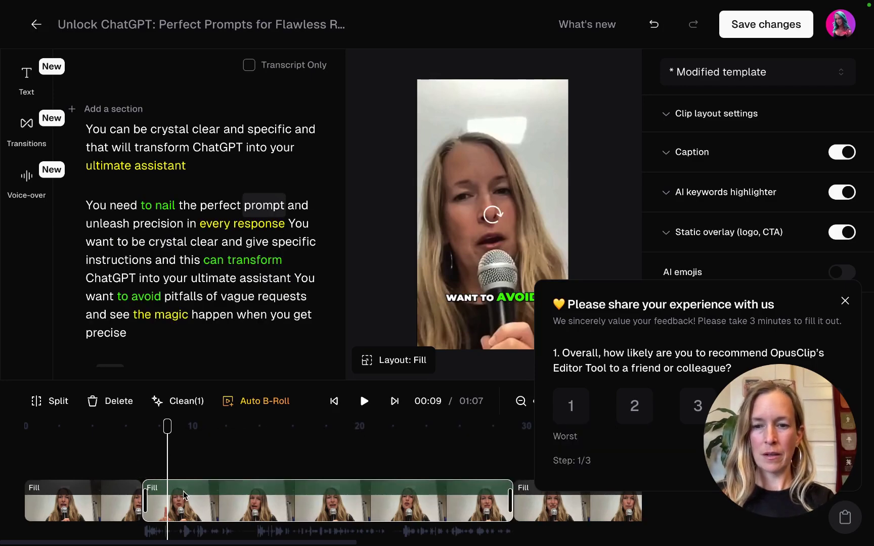
pyautogui.moveTo(171, 424); pyautogui.dragTo(108, 424)
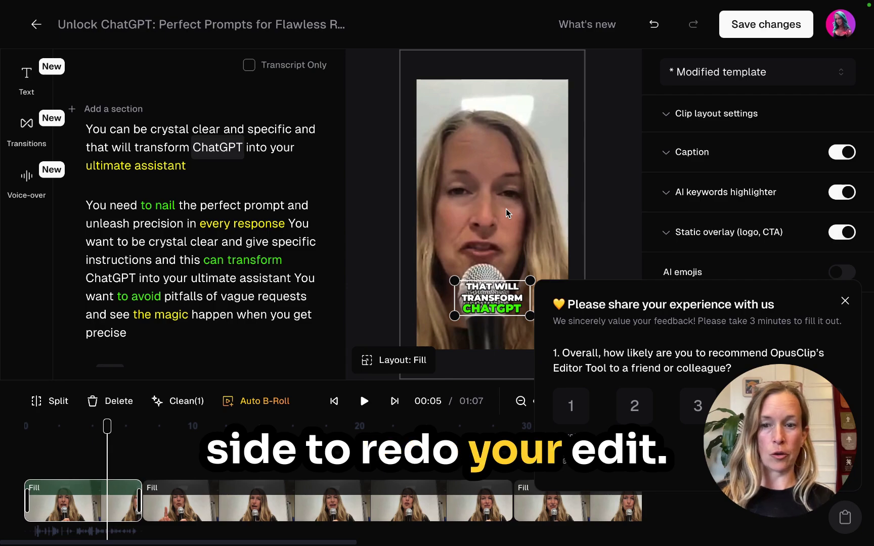
# - Split the clip at 00:13, right after "every response", and replay it from 00:09 across the cut
pyautogui.click(359, 402)
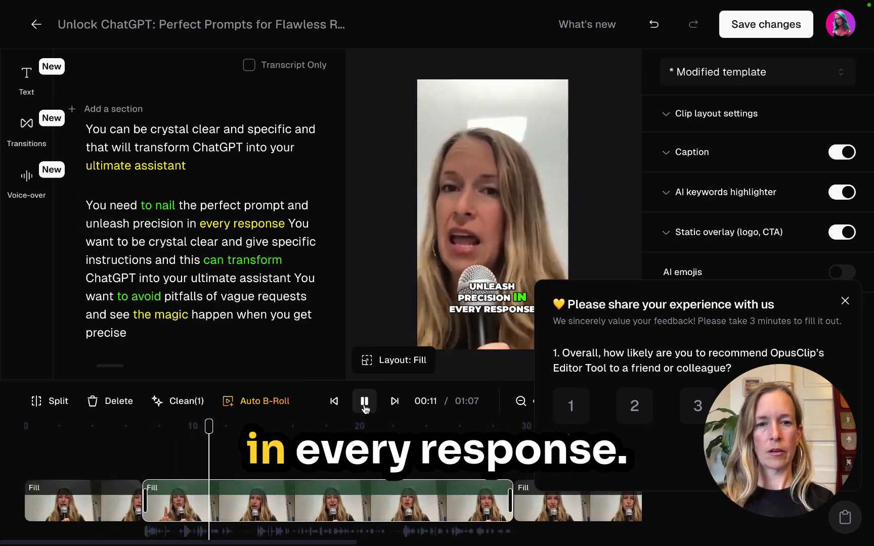
pyautogui.click(58, 405)
pyautogui.click(365, 402)
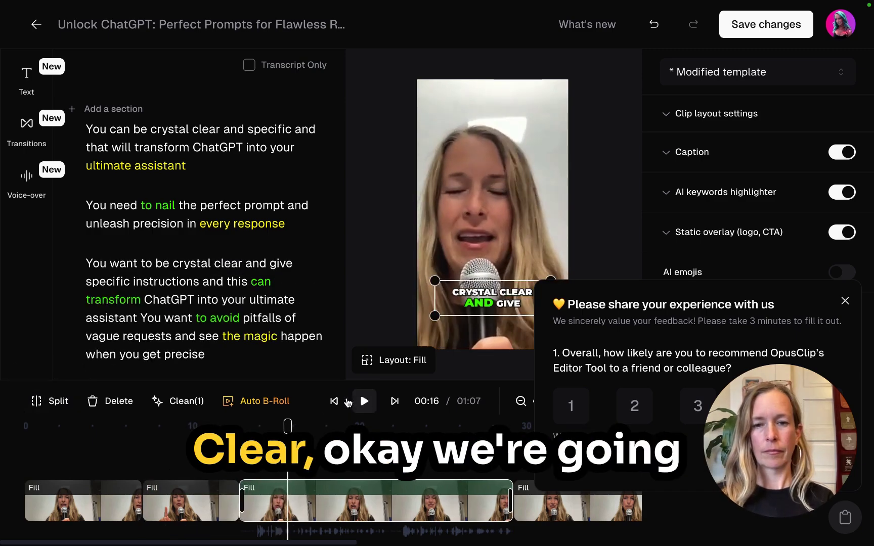
pyautogui.moveTo(288, 427); pyautogui.dragTo(169, 444)
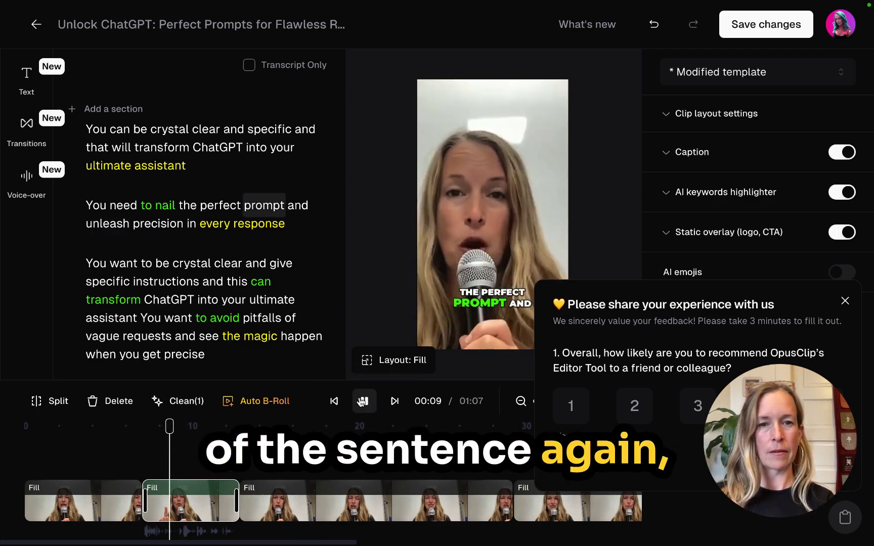
pyautogui.click(362, 402)
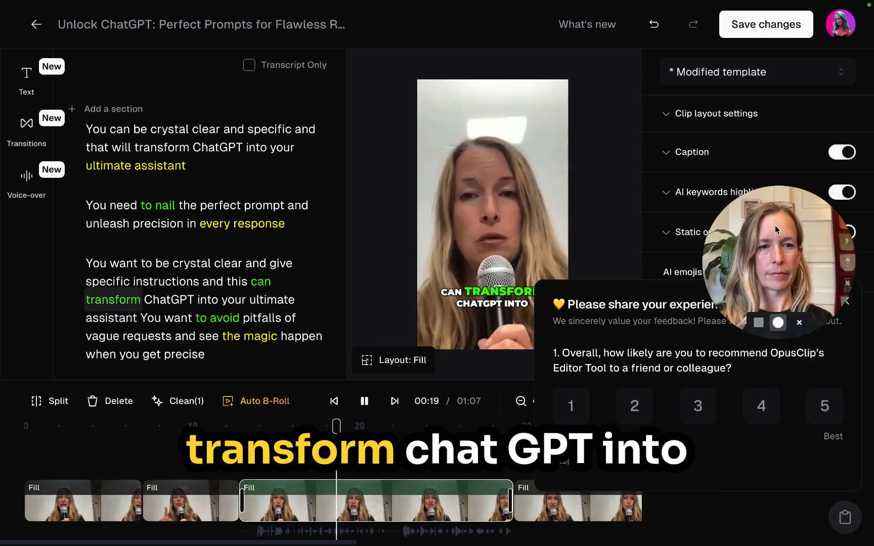
# - Rate the editor tool 5 in the feedback survey, submit it without written comments or contact details, and dismiss the form
pyautogui.click(825, 408)
pyautogui.click(824, 408)
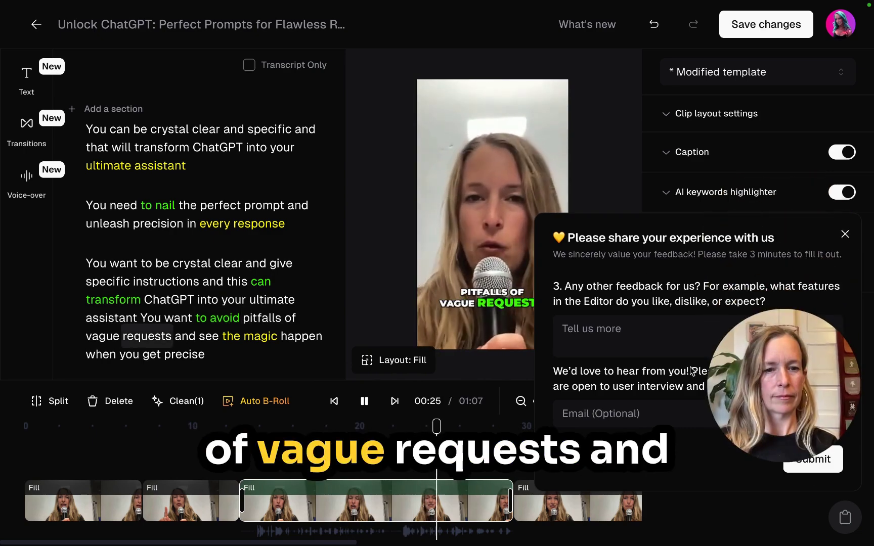
pyautogui.click(364, 401)
pyautogui.moveTo(724, 286); pyautogui.dragTo(767, 302)
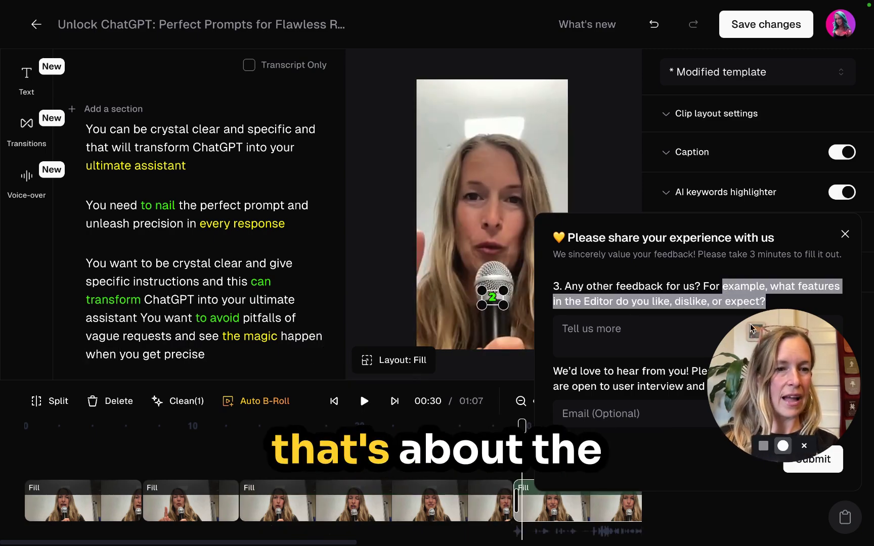
pyautogui.moveTo(756, 367); pyautogui.dragTo(608, 171)
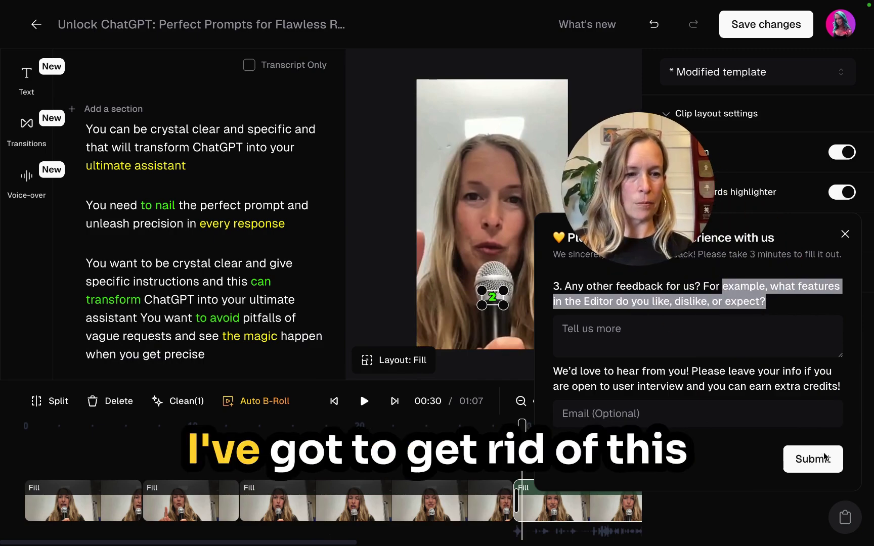
pyautogui.click(799, 459)
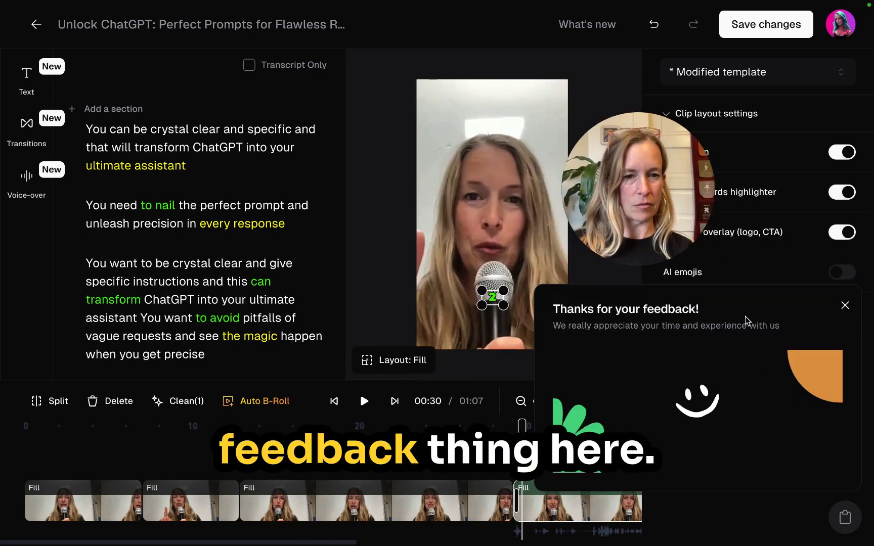
pyautogui.click(845, 305)
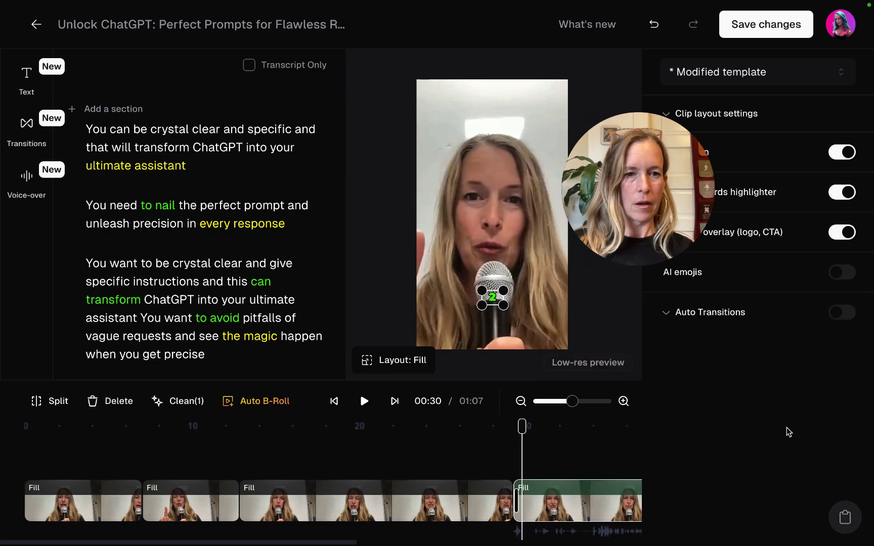
pyautogui.moveTo(687, 185); pyautogui.dragTo(794, 400)
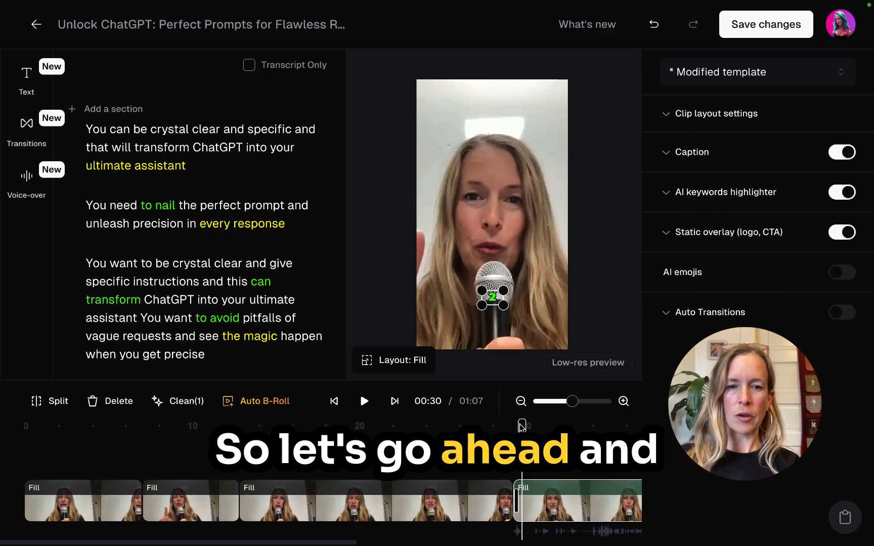
# - Play the clip from the start through "every response" to check the first two sections
pyautogui.moveTo(524, 424); pyautogui.dragTo(26, 424)
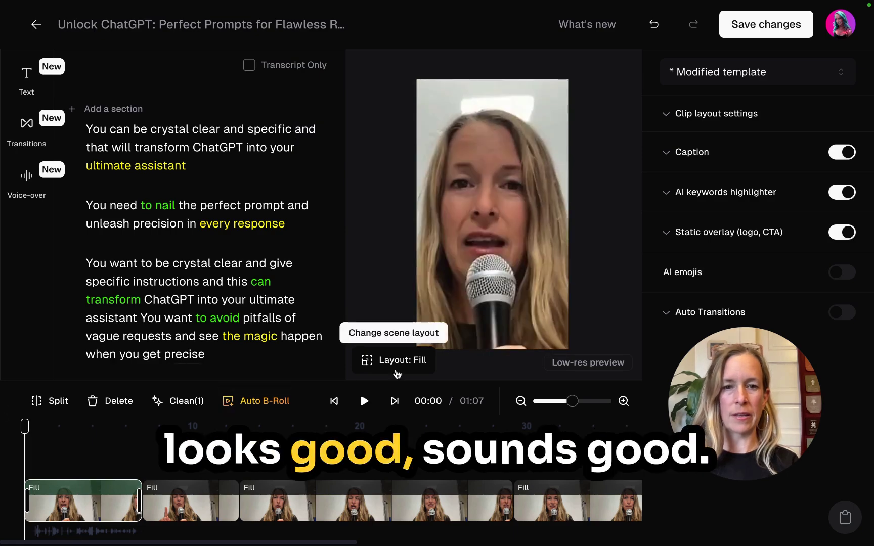
pyautogui.click(365, 402)
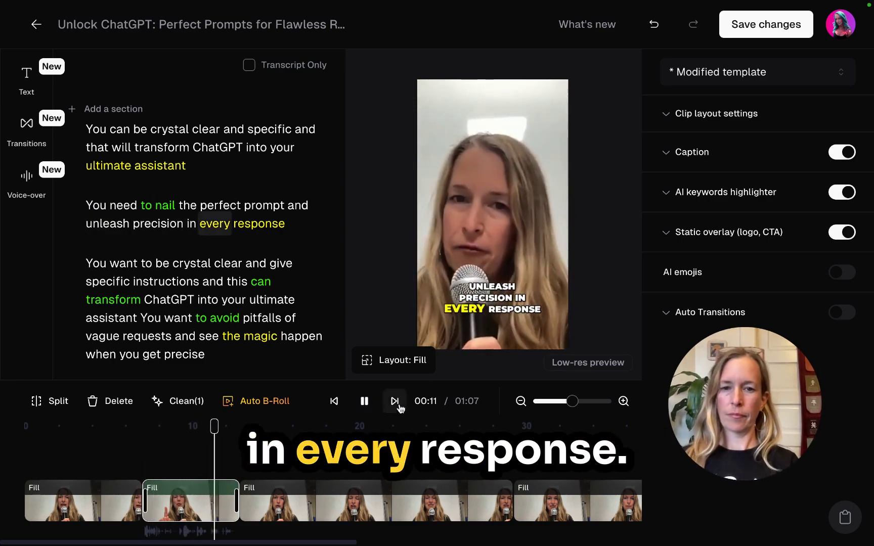
pyautogui.click(363, 401)
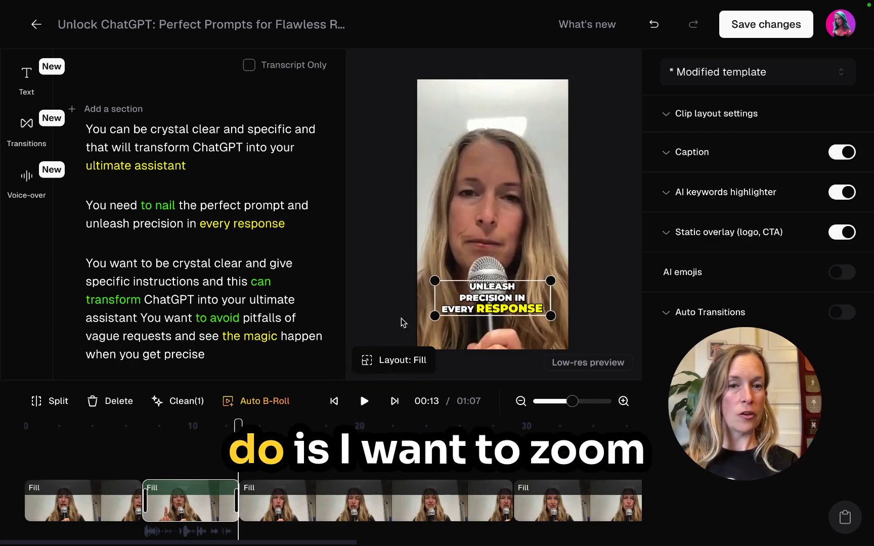
# - Enlarge the video frame in the section starting "You want to be crystal clear" and shift it upward for a close-up of the face
pyautogui.click(292, 512)
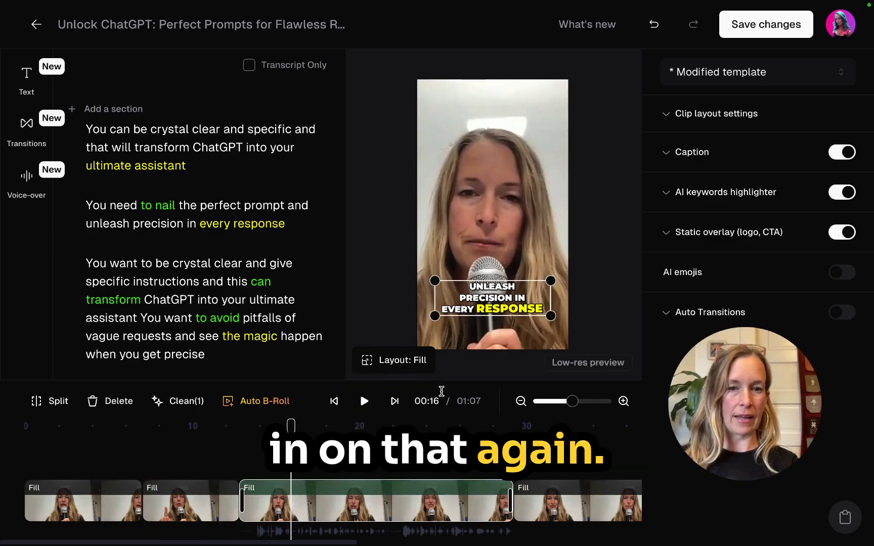
pyautogui.click(472, 250)
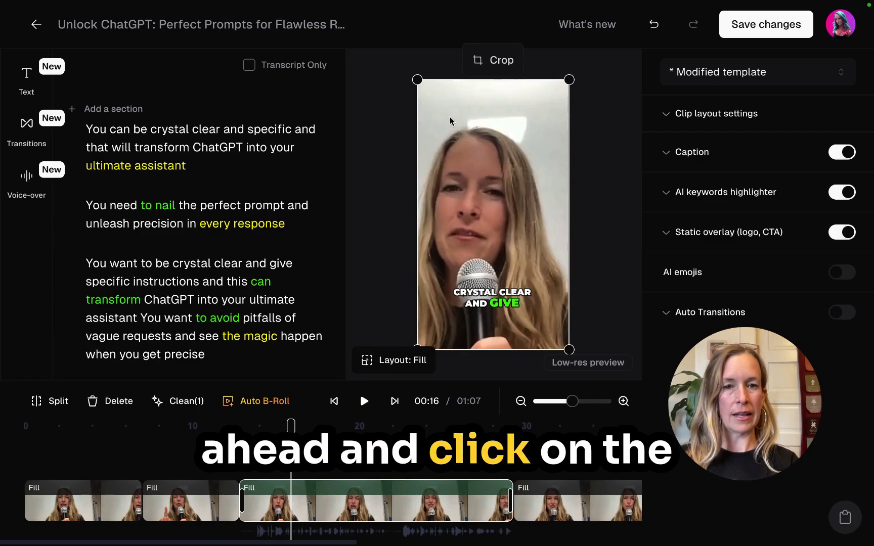
pyautogui.moveTo(363, 65); pyautogui.dragTo(354, 57)
pyautogui.moveTo(462, 136); pyautogui.dragTo(505, 158)
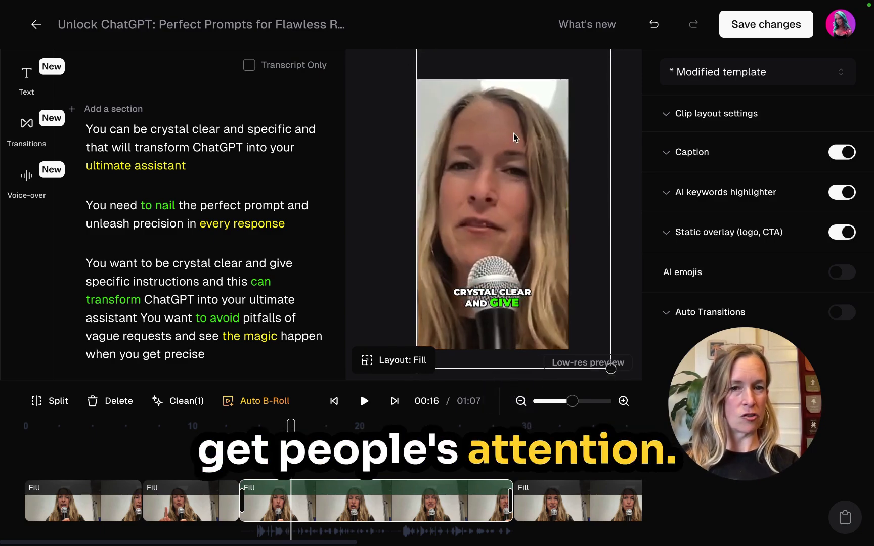
pyautogui.moveTo(510, 145); pyautogui.dragTo(503, 186)
pyautogui.moveTo(497, 263); pyautogui.dragTo(496, 148)
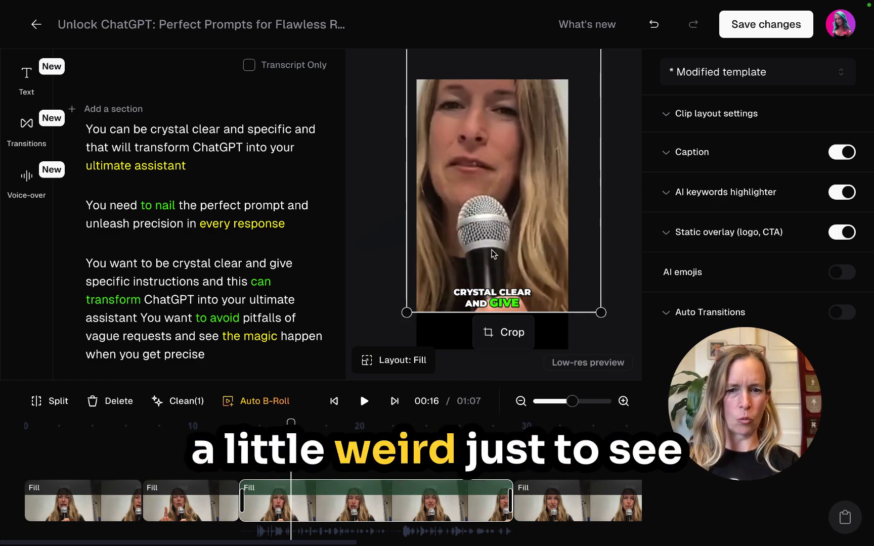
# - Play the clip from 00:05 through "see the magic happen" to review the new close-up framing
pyautogui.moveTo(291, 427); pyautogui.dragTo(108, 427)
pyautogui.click(365, 402)
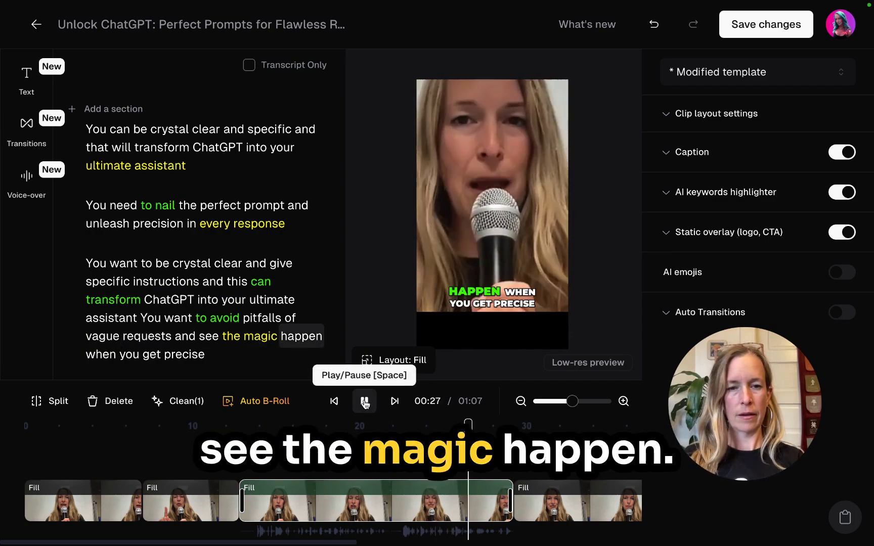
pyautogui.click(364, 402)
# - Replay from 00:18 to find the end of "your ultimate assistant" and split the section there at 00:22
pyautogui.click(403, 427)
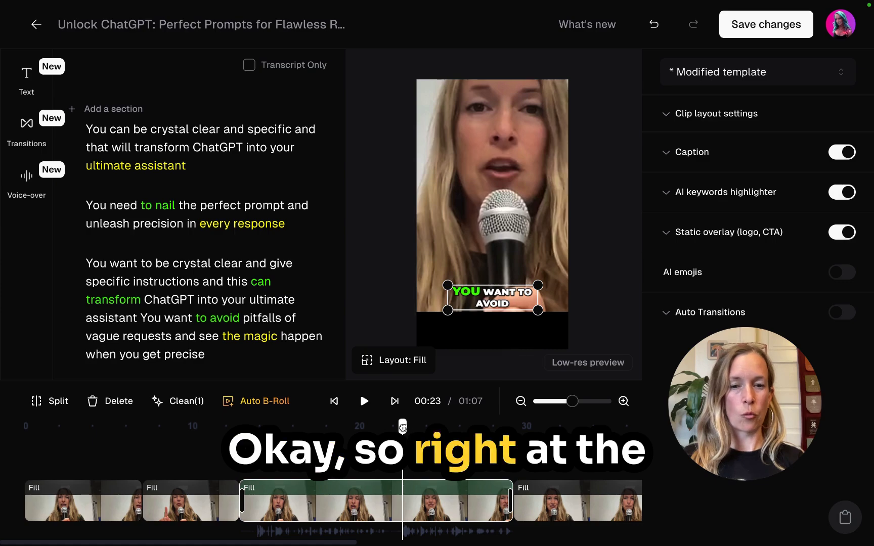
pyautogui.moveTo(403, 427); pyautogui.dragTo(320, 425)
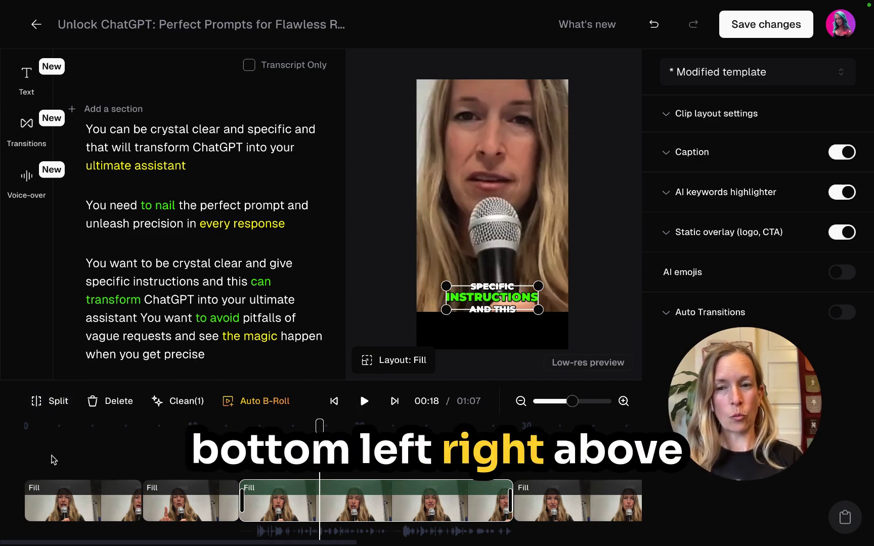
pyautogui.click(363, 401)
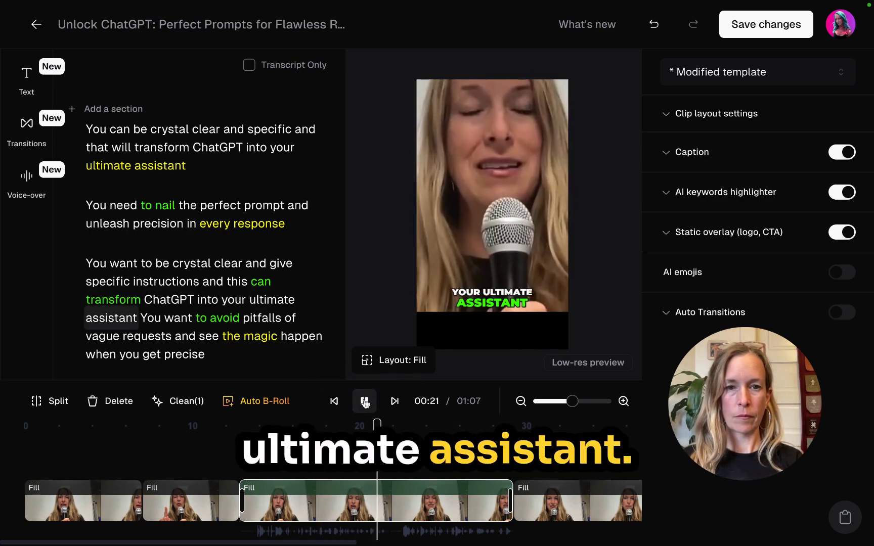
pyautogui.click(364, 402)
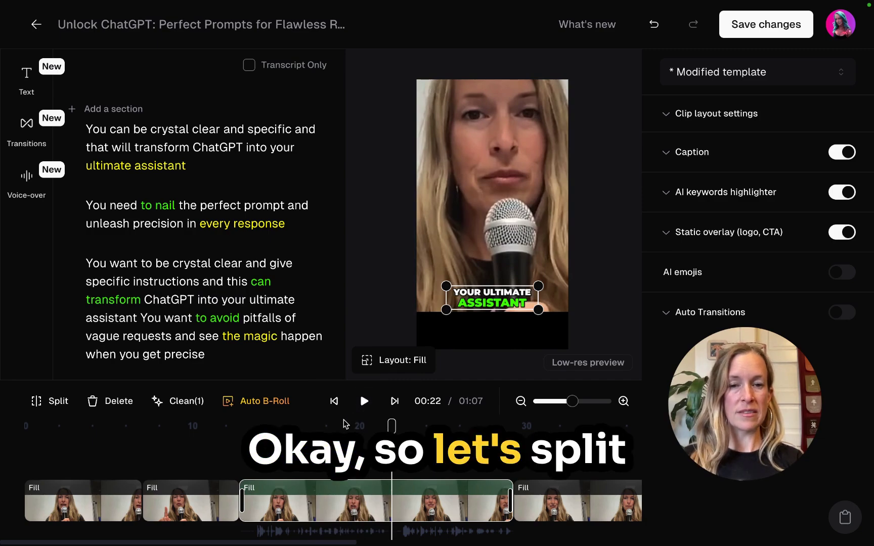
pyautogui.click(41, 406)
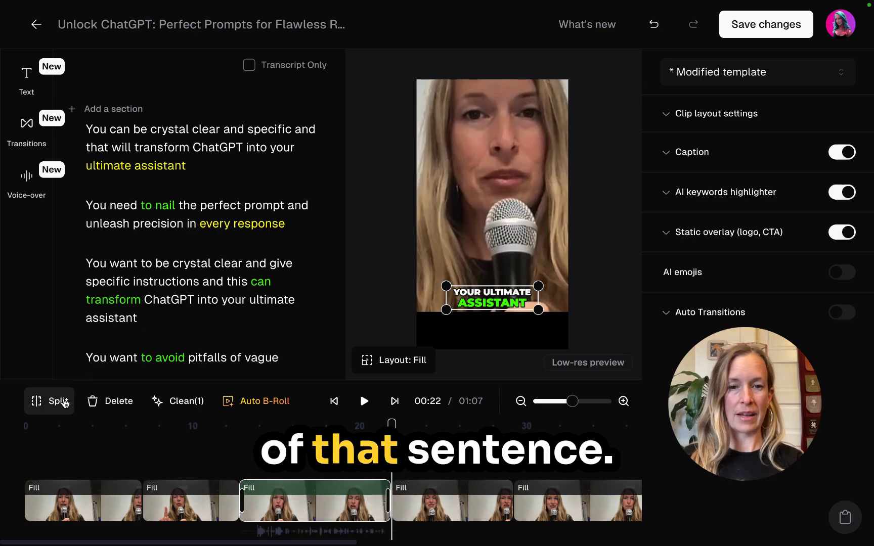
# - Play the clip from the 00:22 cut into the following section and go to 00:34, at "why context is king"
pyautogui.click(365, 402)
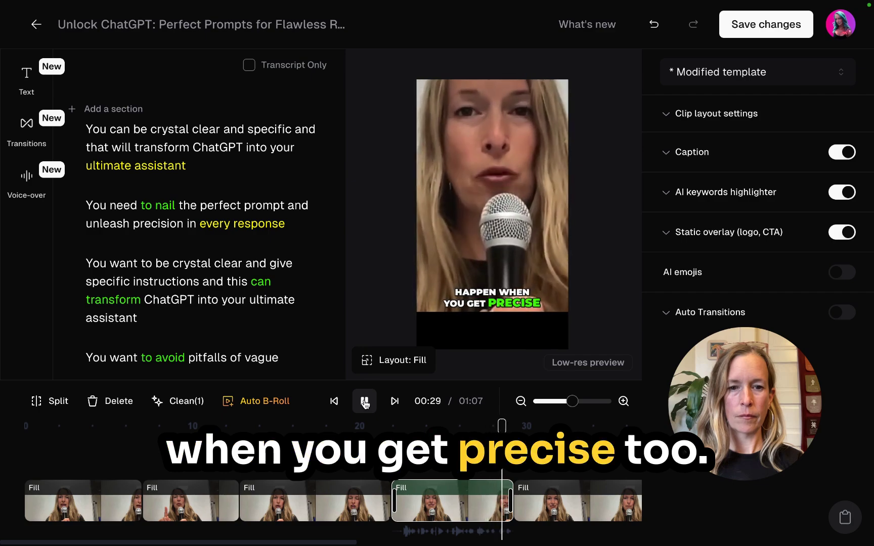
pyautogui.click(365, 403)
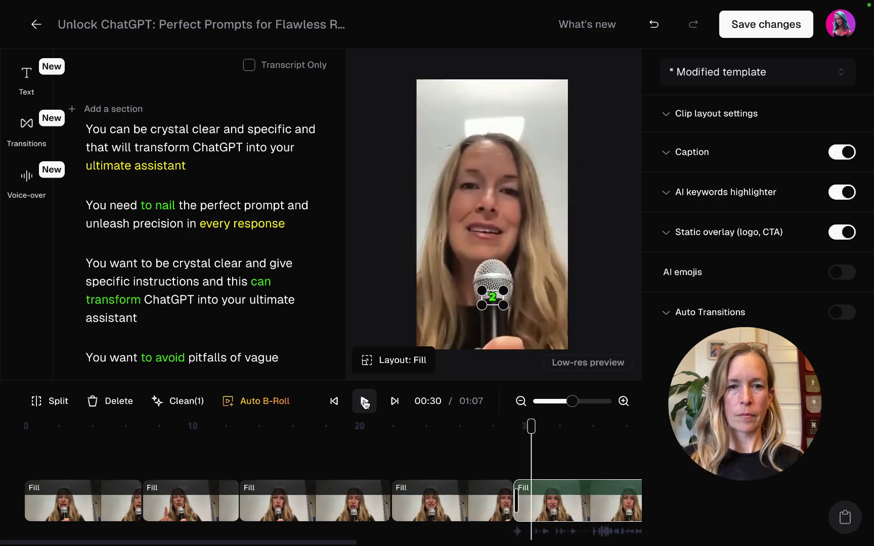
pyautogui.click(586, 501)
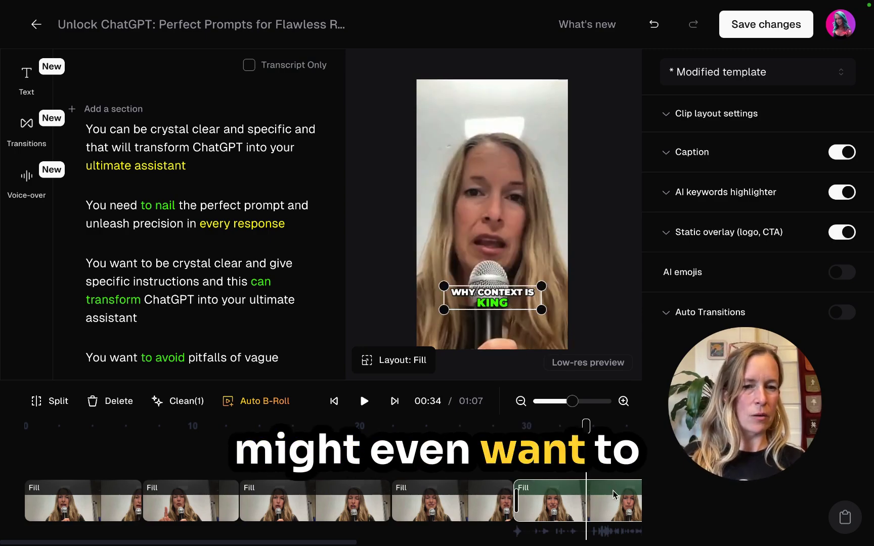